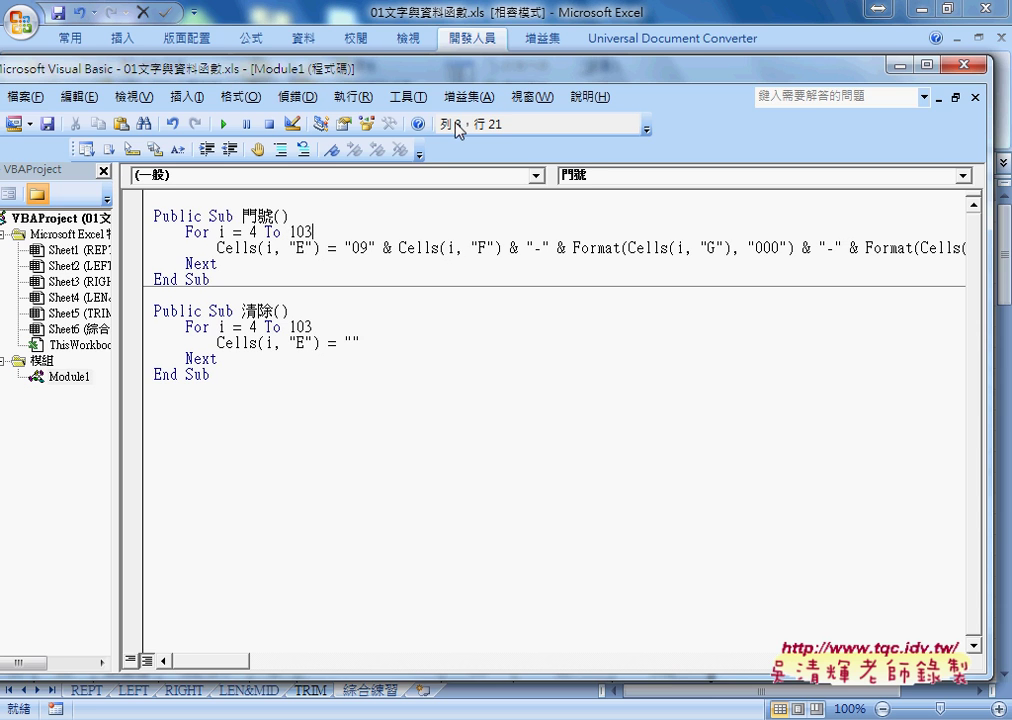
- Restore the VBA editor window and set the Editor Format code font size to 14
{"action": "double_click", "coordinate": [512, 67]}
{"action": "left_click", "coordinate": [505, 80]}
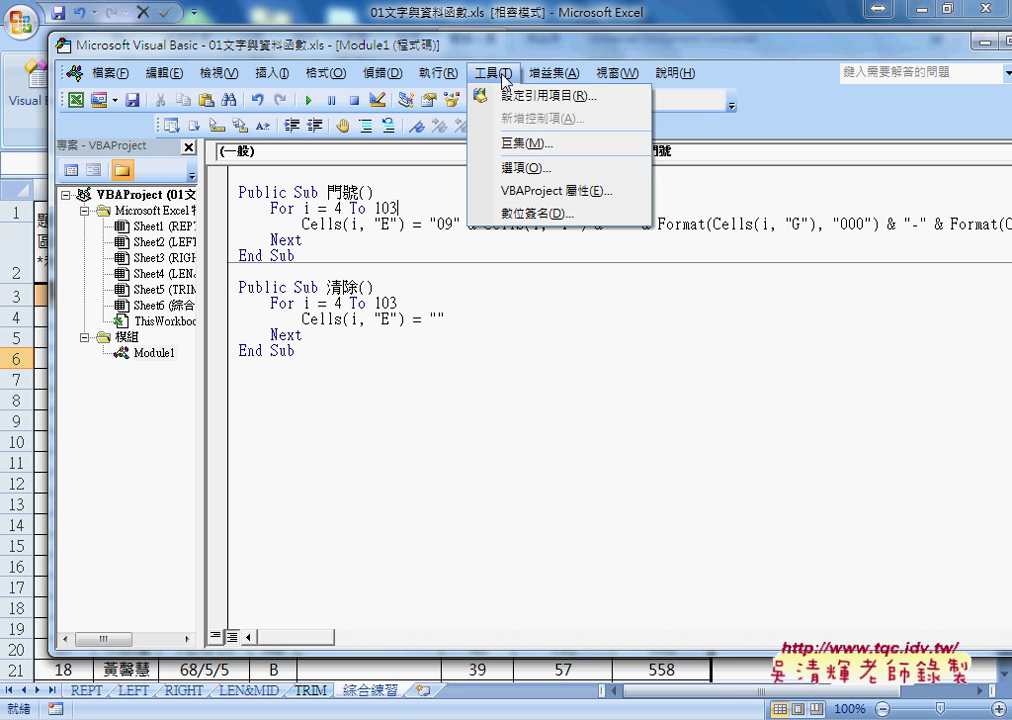
{"action": "left_click", "coordinate": [527, 168]}
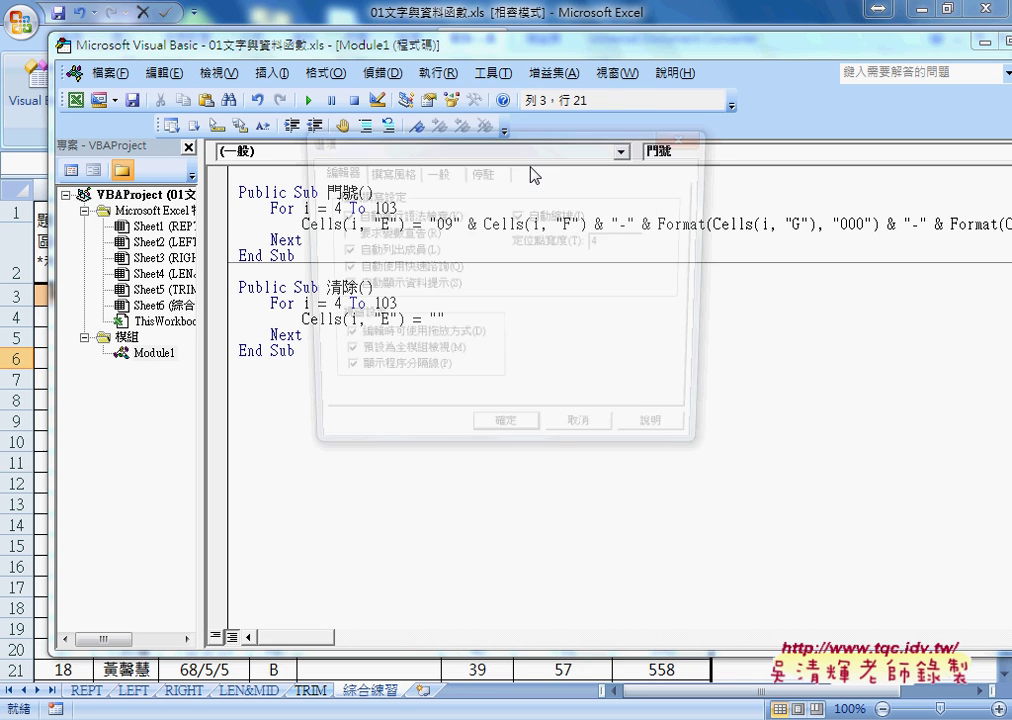
{"action": "left_click", "coordinate": [386, 172]}
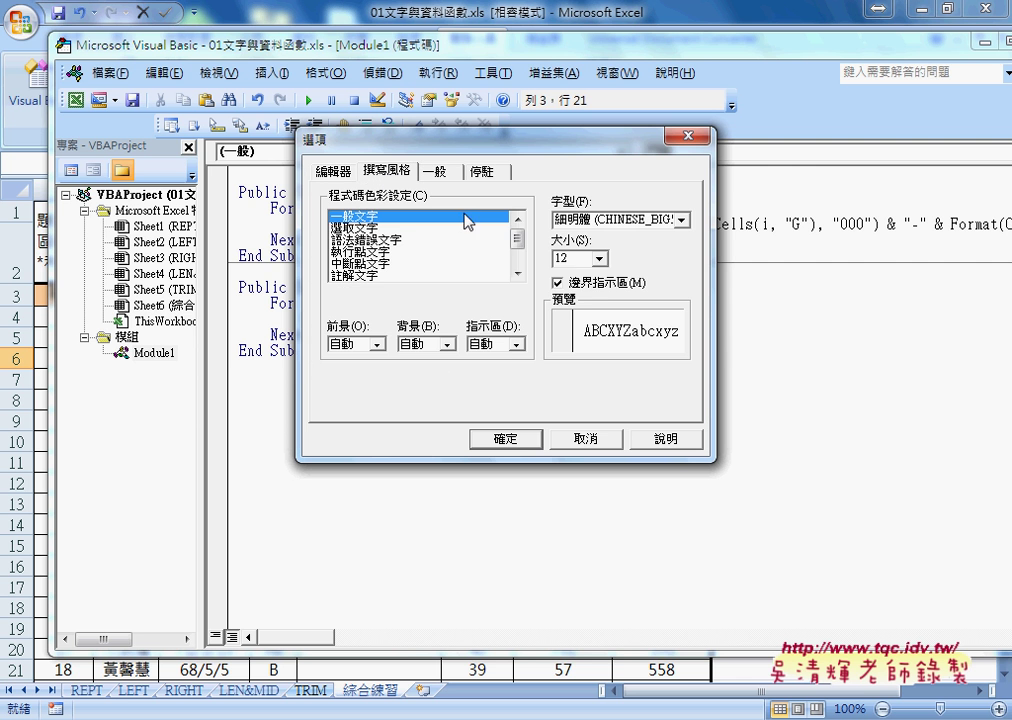
{"action": "left_click", "coordinate": [598, 258]}
{"action": "left_click", "coordinate": [601, 276]}
{"action": "left_click", "coordinate": [601, 276]}
{"action": "left_click", "coordinate": [601, 276]}
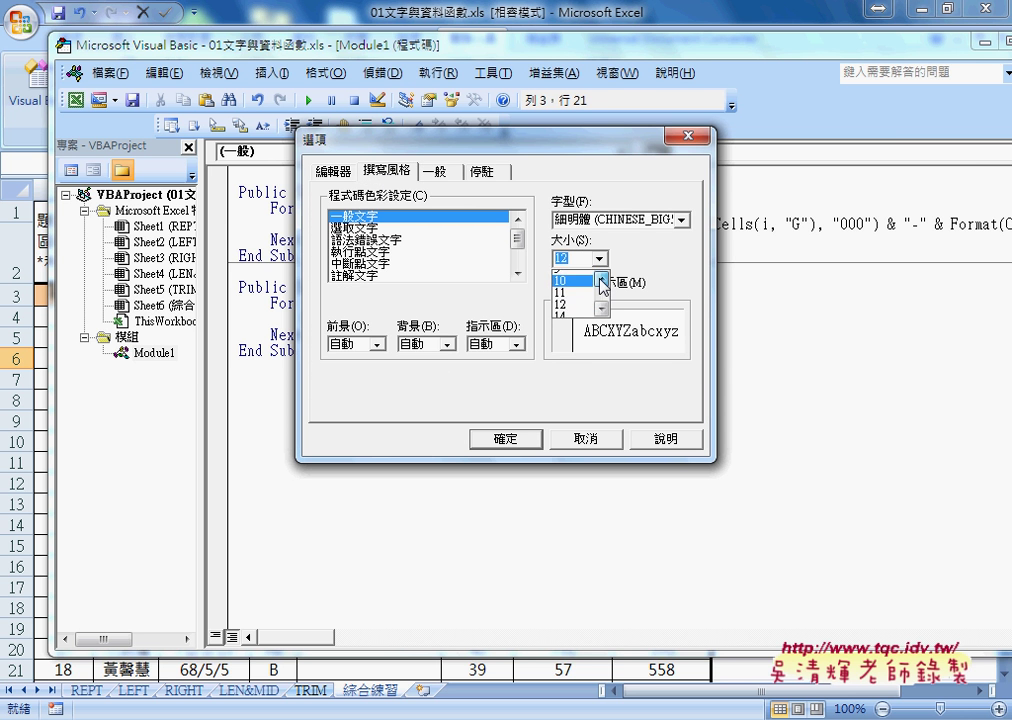
{"action": "left_click", "coordinate": [601, 276]}
{"action": "scroll", "coordinate": [590, 290], "scroll_direction": "down", "scroll_amount": 1}
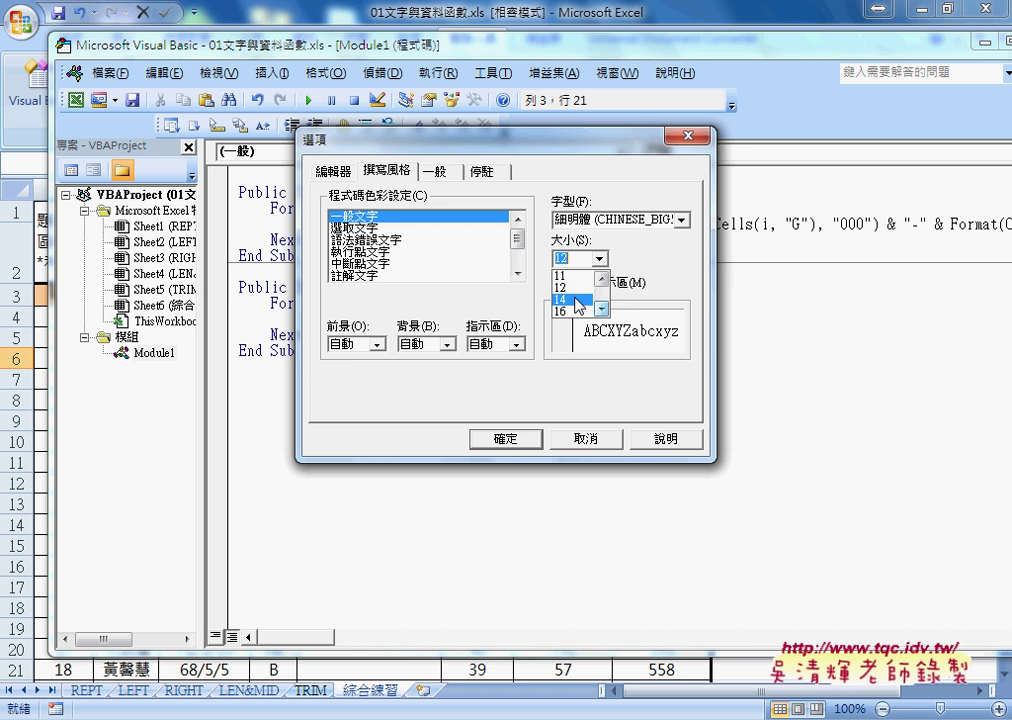
{"action": "left_click", "coordinate": [577, 300]}
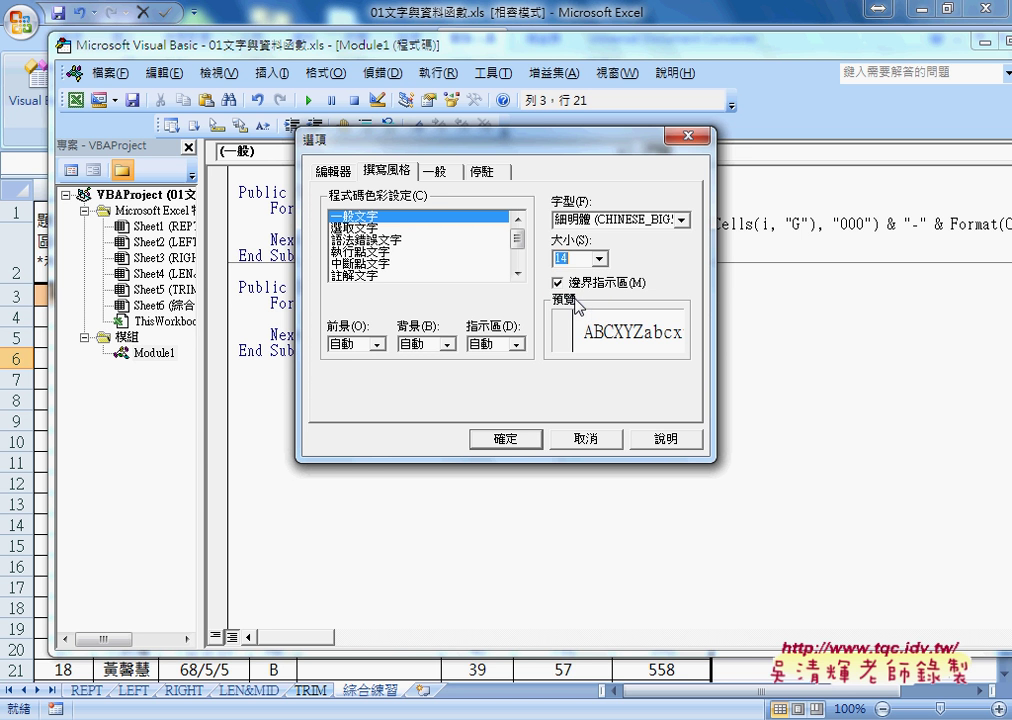
{"action": "left_click", "coordinate": [505, 438]}
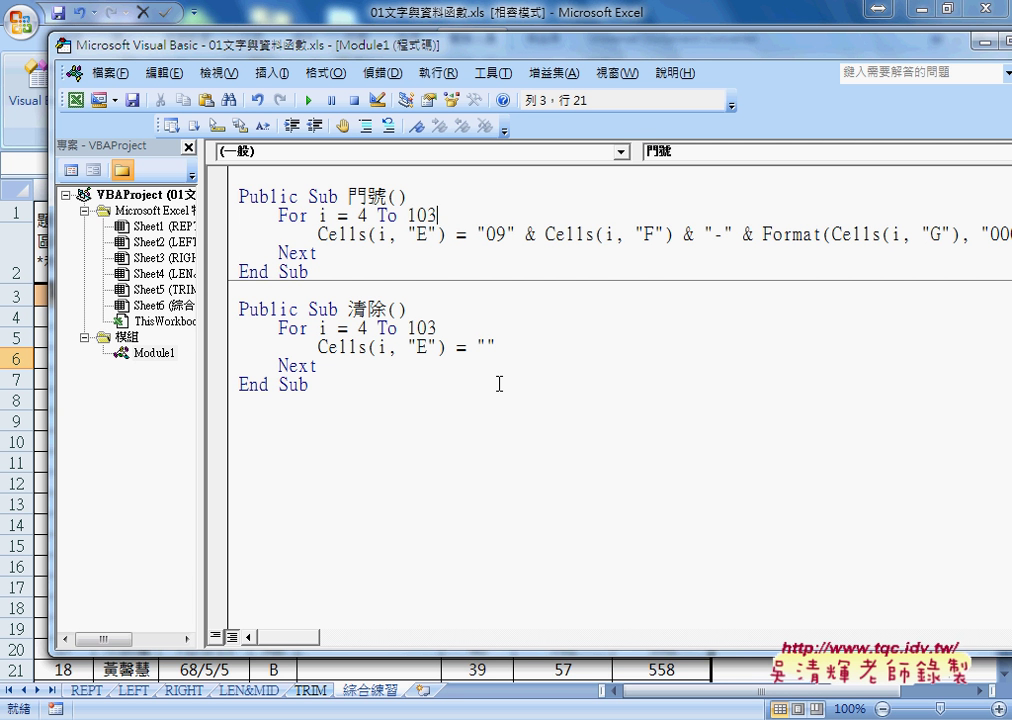
- Break the long Cells line in 門號 before Format and dismiss the resulting compile error
{"action": "left_click_drag", "start_coordinate": [565, 46], "coordinate": [461, 50]}
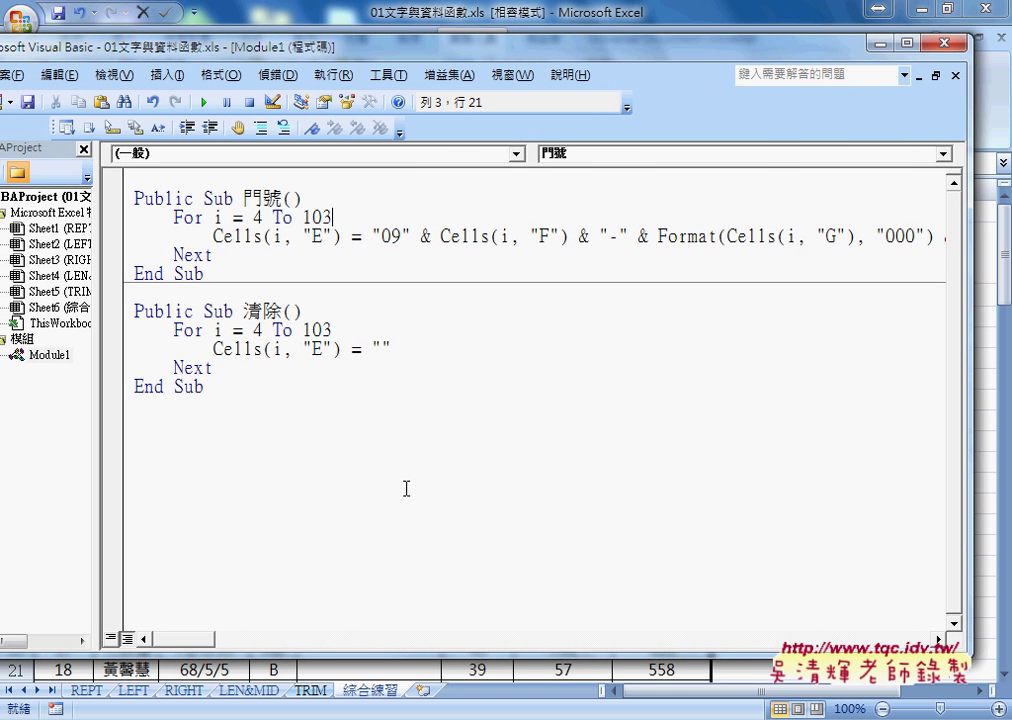
{"action": "left_click_drag", "start_coordinate": [210, 645], "coordinate": [233, 652]}
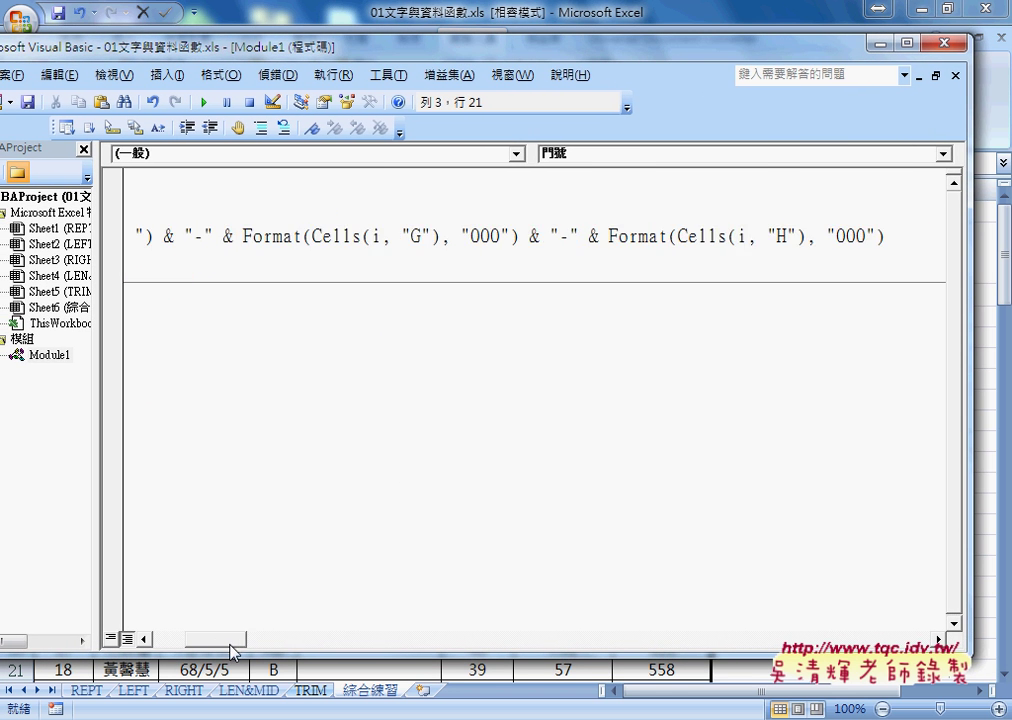
{"action": "left_click_drag", "start_coordinate": [232, 652], "coordinate": [190, 648]}
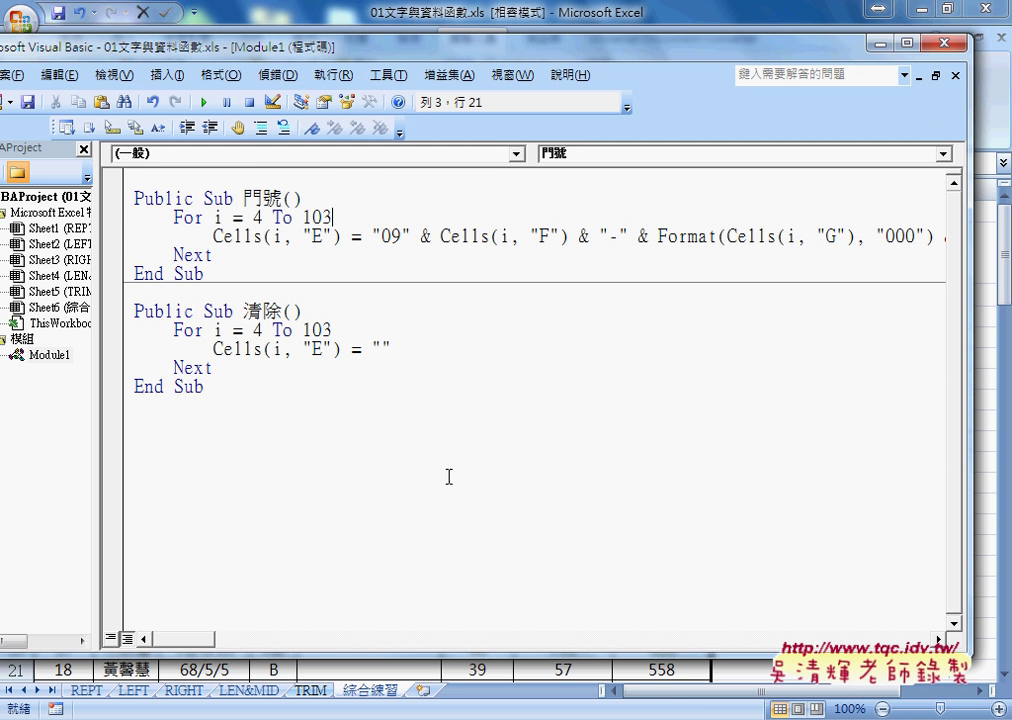
{"action": "left_click", "coordinate": [657, 237]}
{"action": "key", "text": "Return"}
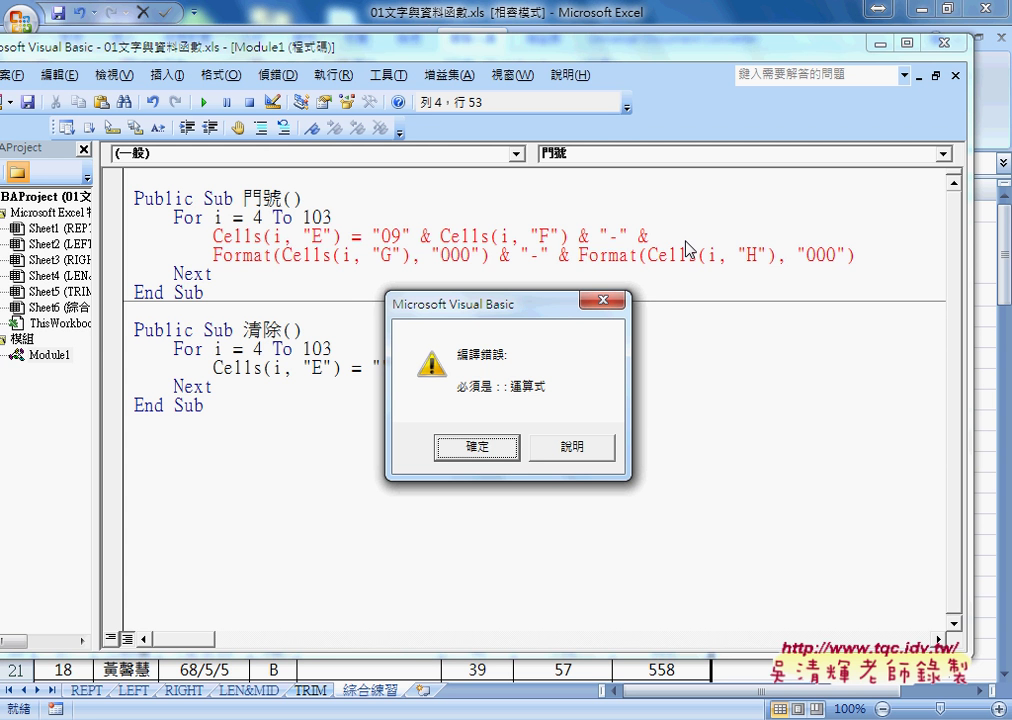
{"action": "left_click", "coordinate": [497, 452]}
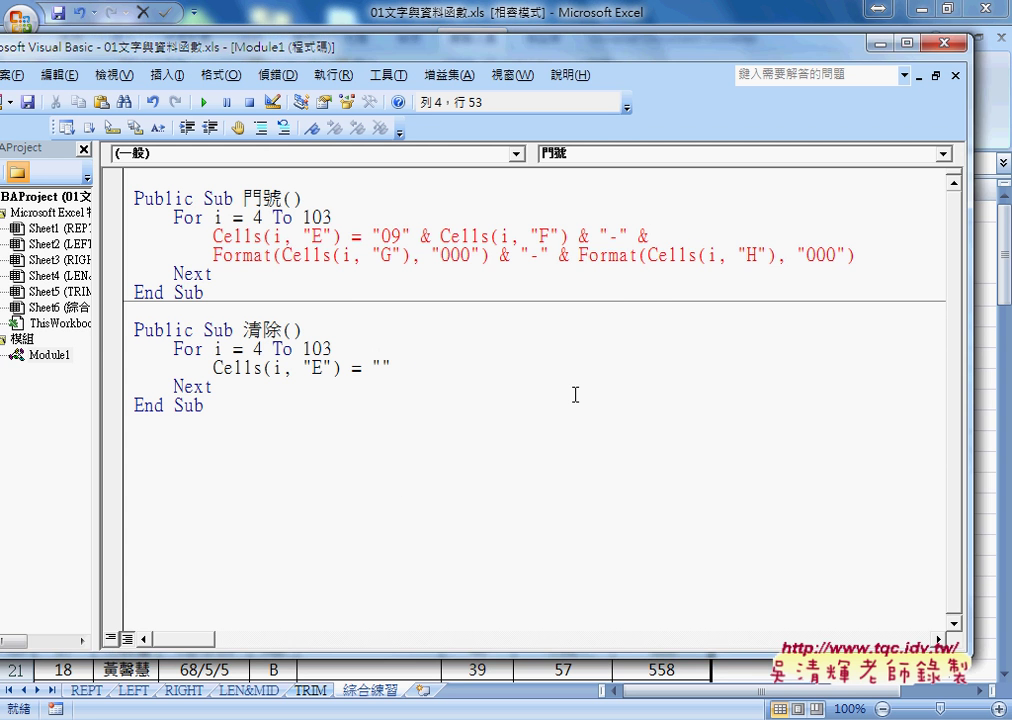
- Rejoin the Cells line, then re-split it after the & using a ' _' continuation
{"action": "key", "text": "Delete"}
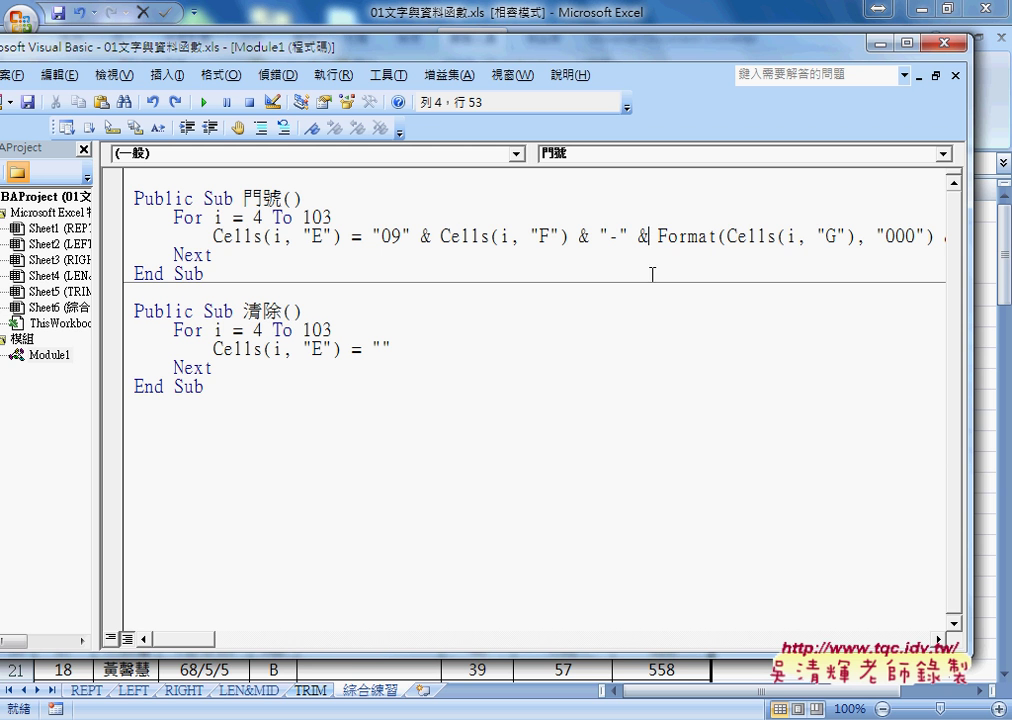
{"action": "left_click", "coordinate": [644, 234]}
{"action": "double_click", "coordinate": [644, 234]}
{"action": "key", "text": "Right"}
{"action": "type", "text": "_"}
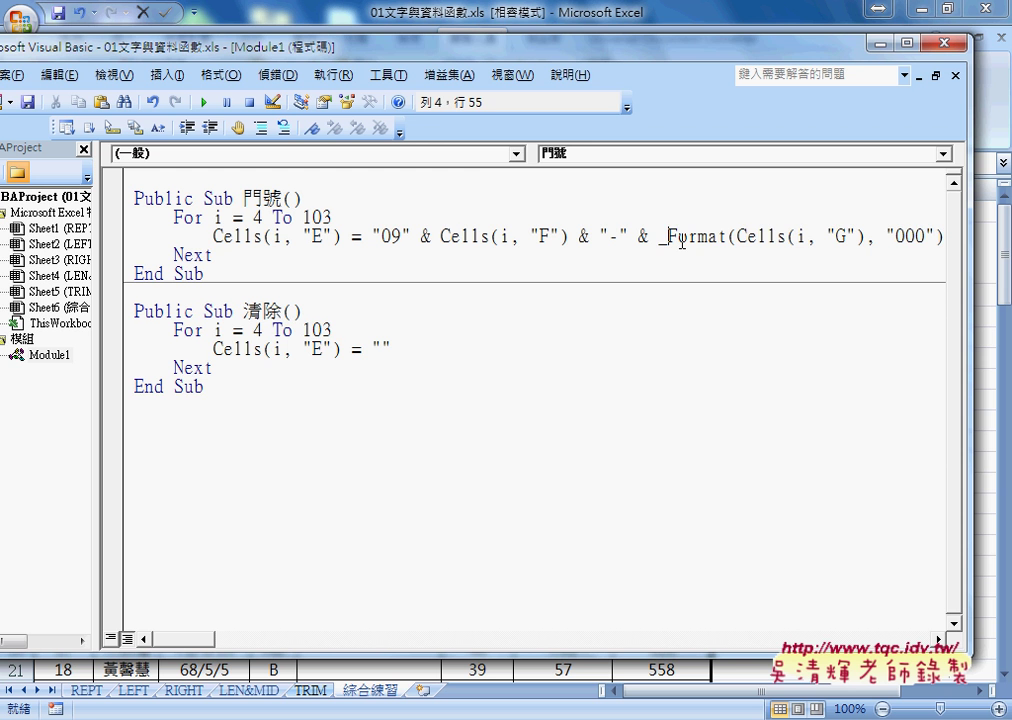
{"action": "key", "text": "Return"}
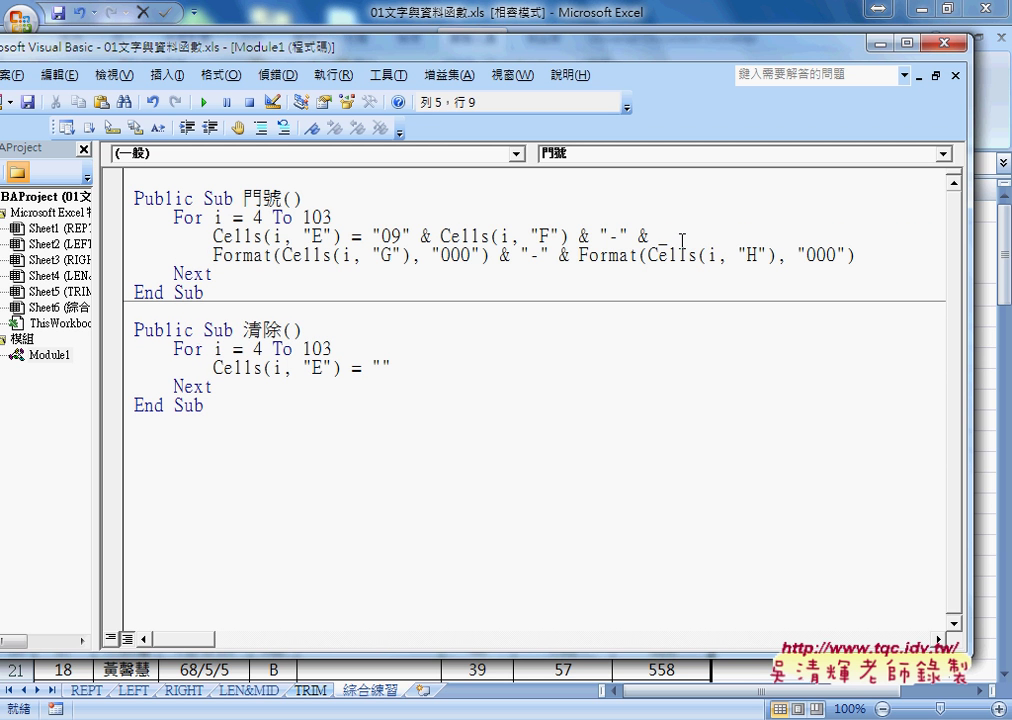
{"action": "left_click", "coordinate": [698, 427]}
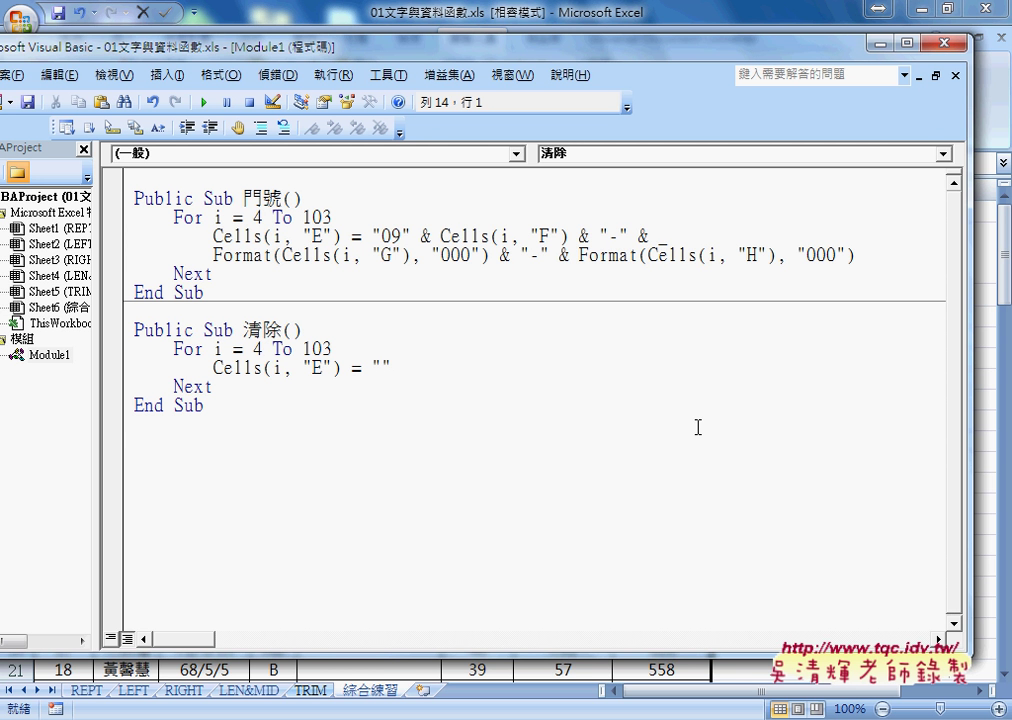
{"action": "double_click", "coordinate": [643, 235]}
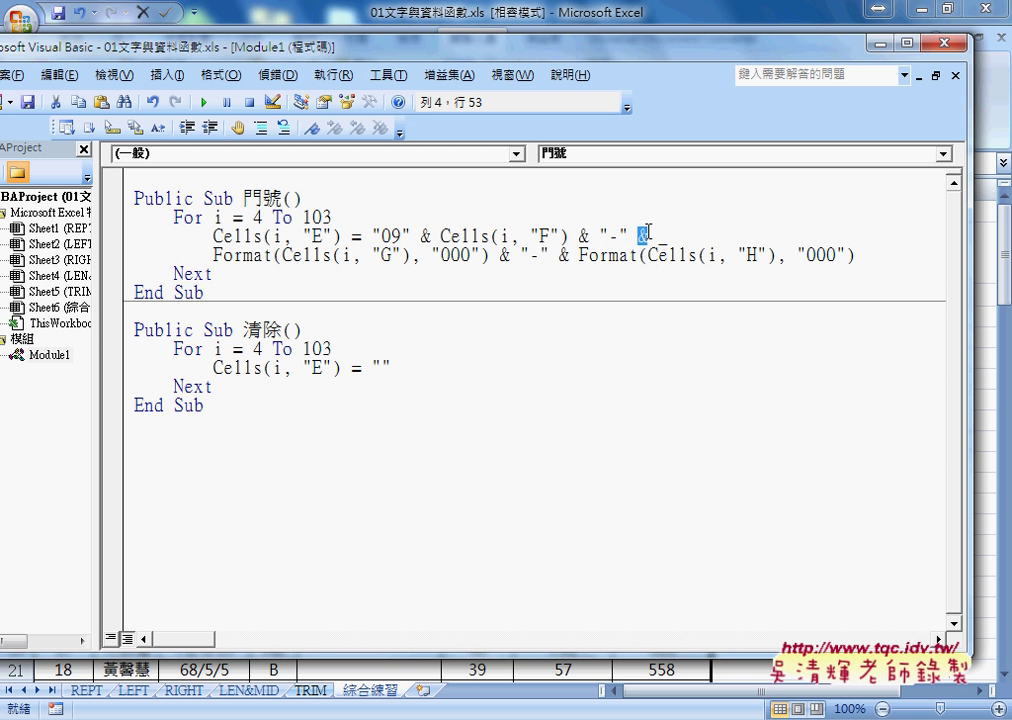
- Check the continuation underscore and the loop end value 103, then close the VBA editor
{"action": "double_click", "coordinate": [665, 237]}
{"action": "type", "text": "_"}
{"action": "left_click_drag", "start_coordinate": [302, 217], "coordinate": [335, 217]}
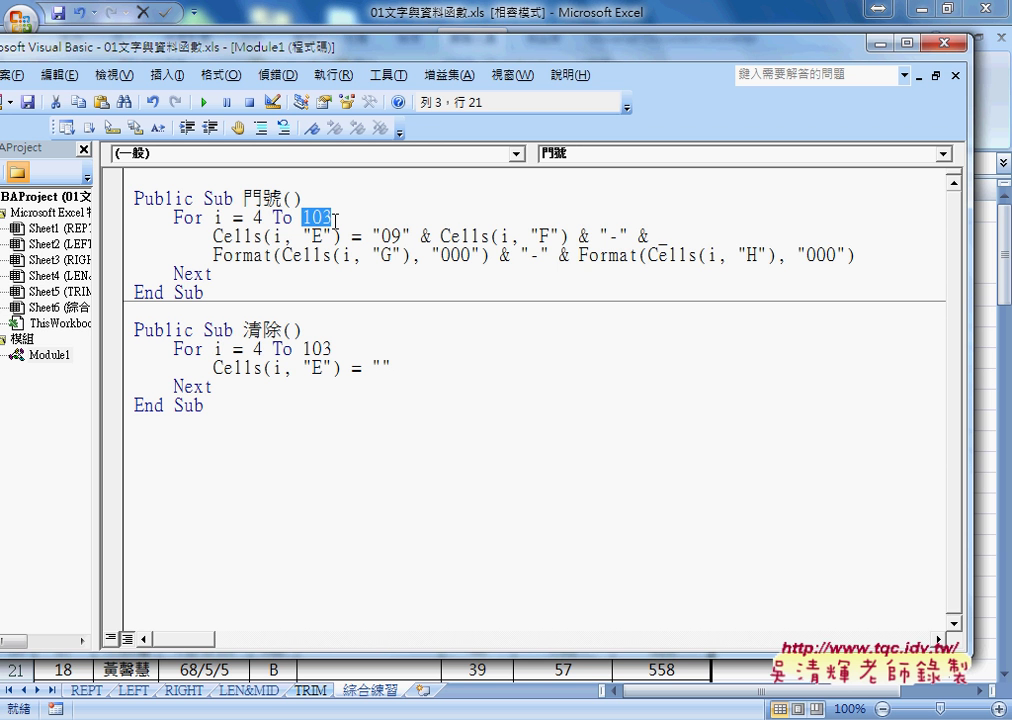
{"action": "left_click", "coordinate": [930, 43]}
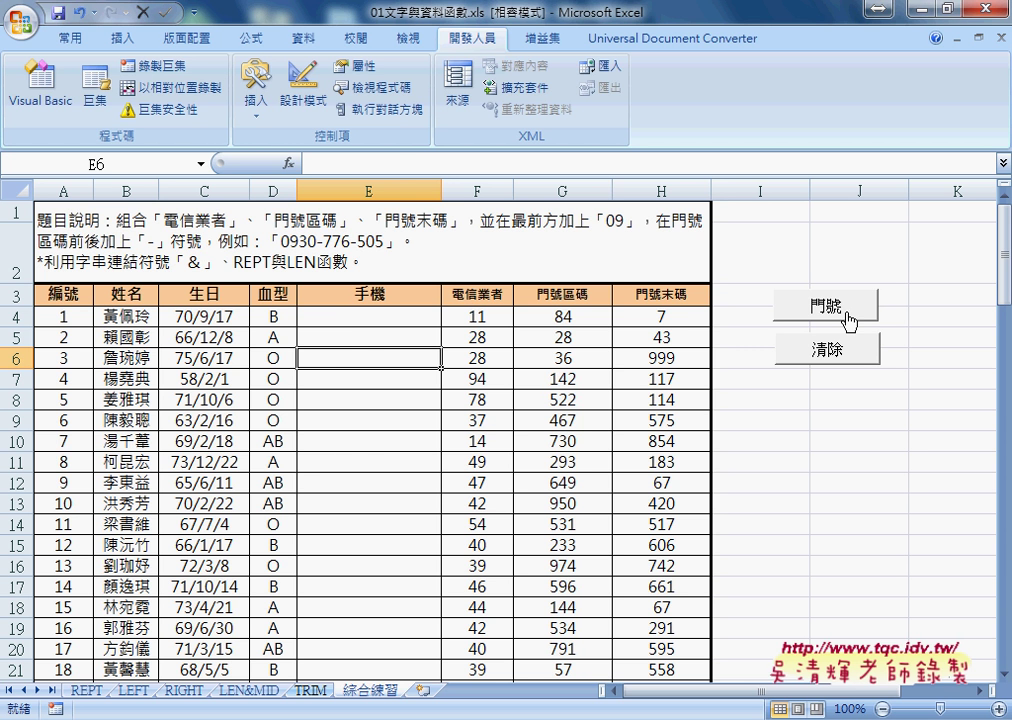
- Test the 門號 and 清除 buttons, delete both, and show the insertable form controls
{"action": "left_click", "coordinate": [838, 312]}
{"action": "left_click", "coordinate": [830, 349]}
{"action": "right_click", "coordinate": [842, 305]}
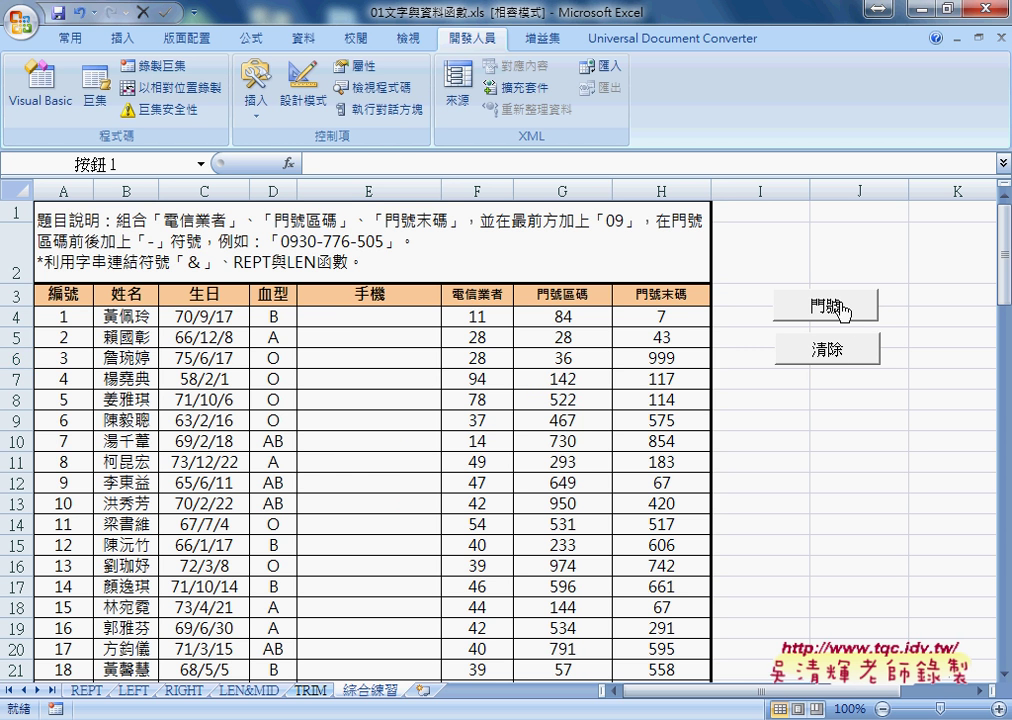
{"action": "left_click", "coordinate": [812, 352], "text": "ctrl"}
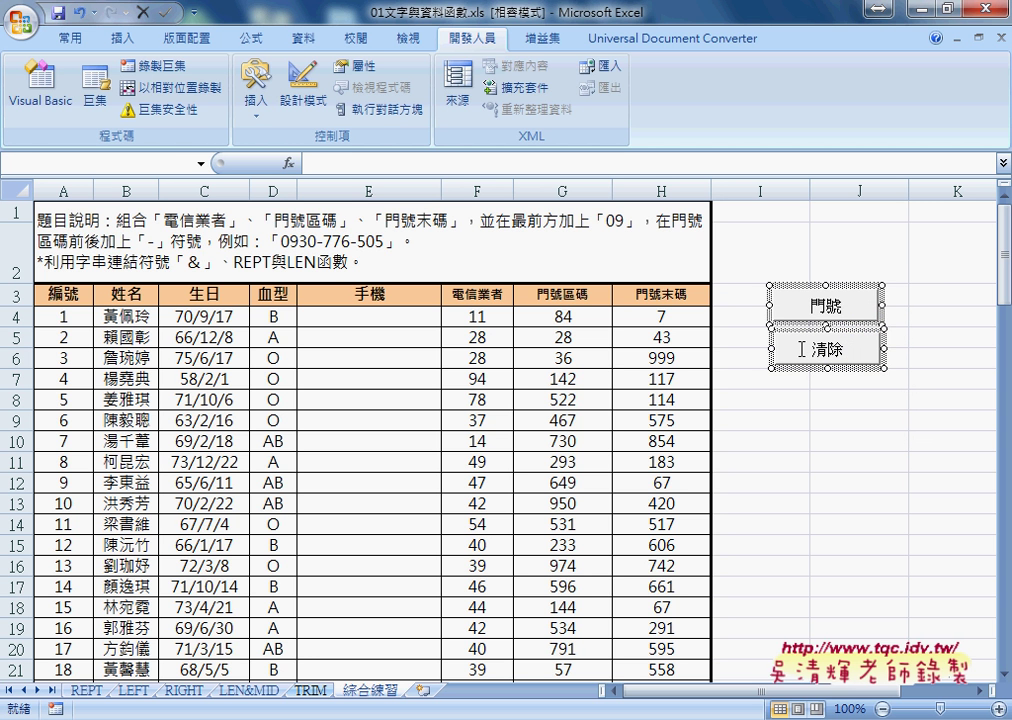
{"action": "key", "text": "Delete"}
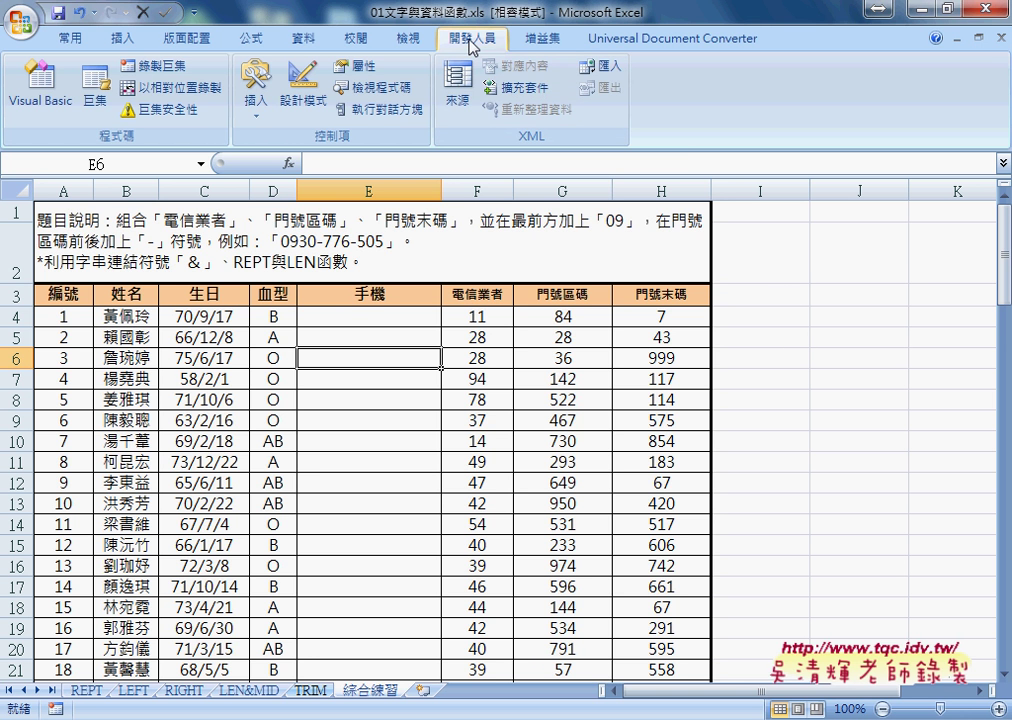
{"action": "left_click", "coordinate": [262, 118]}
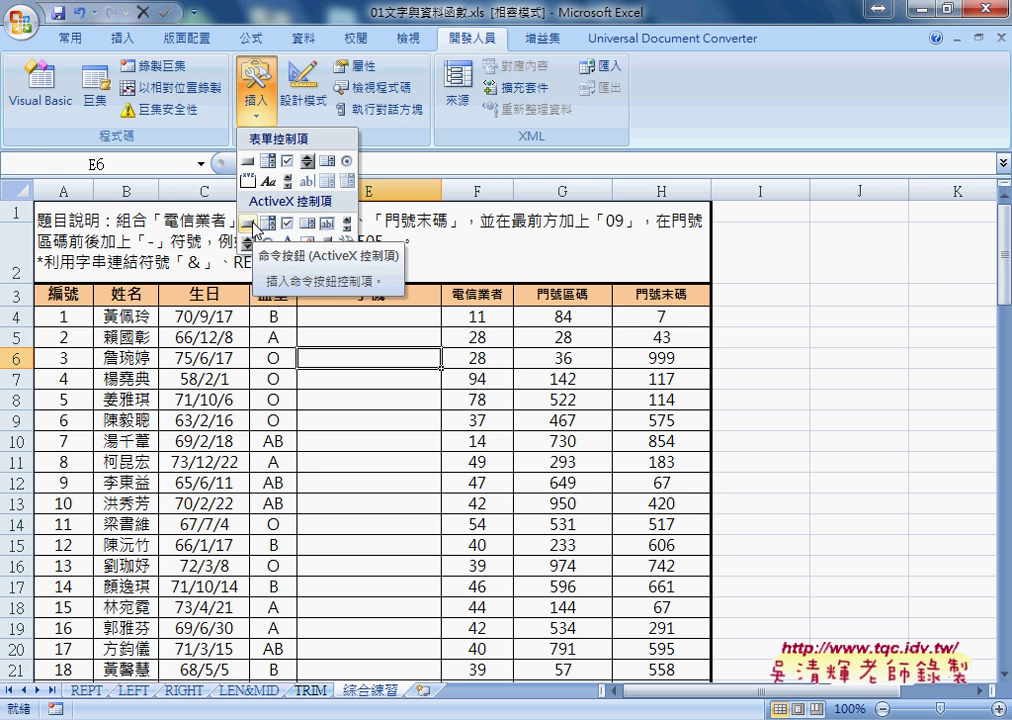
- Draw a new form button right of the table and assign it the 門號 macro
{"action": "left_click", "coordinate": [248, 163]}
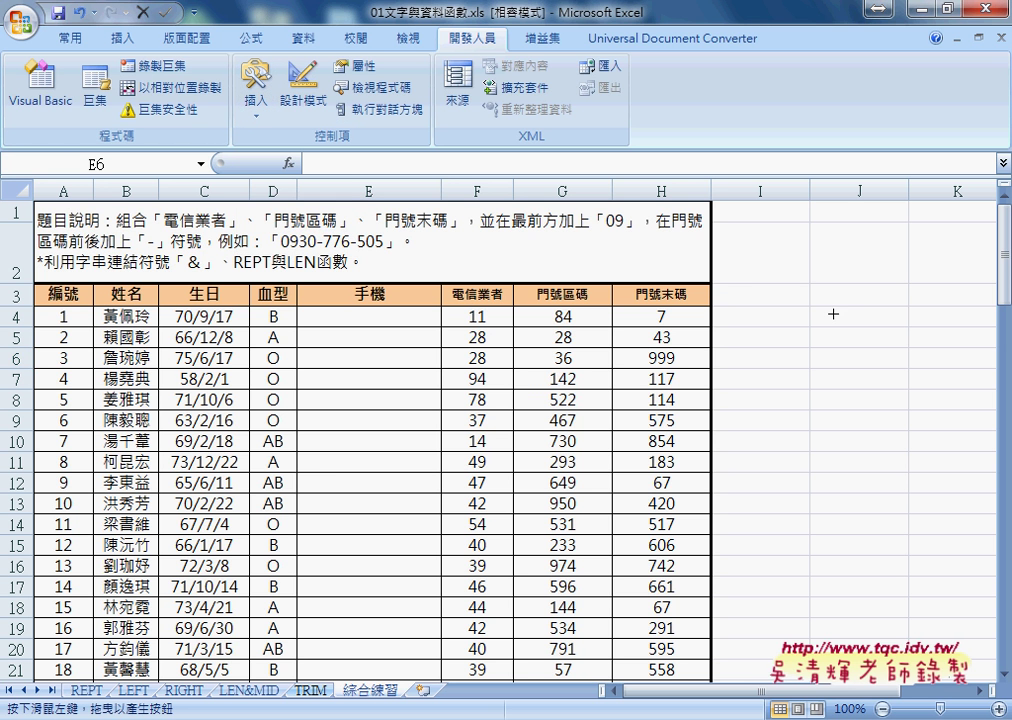
{"action": "left_click_drag", "start_coordinate": [749, 288], "coordinate": [868, 323]}
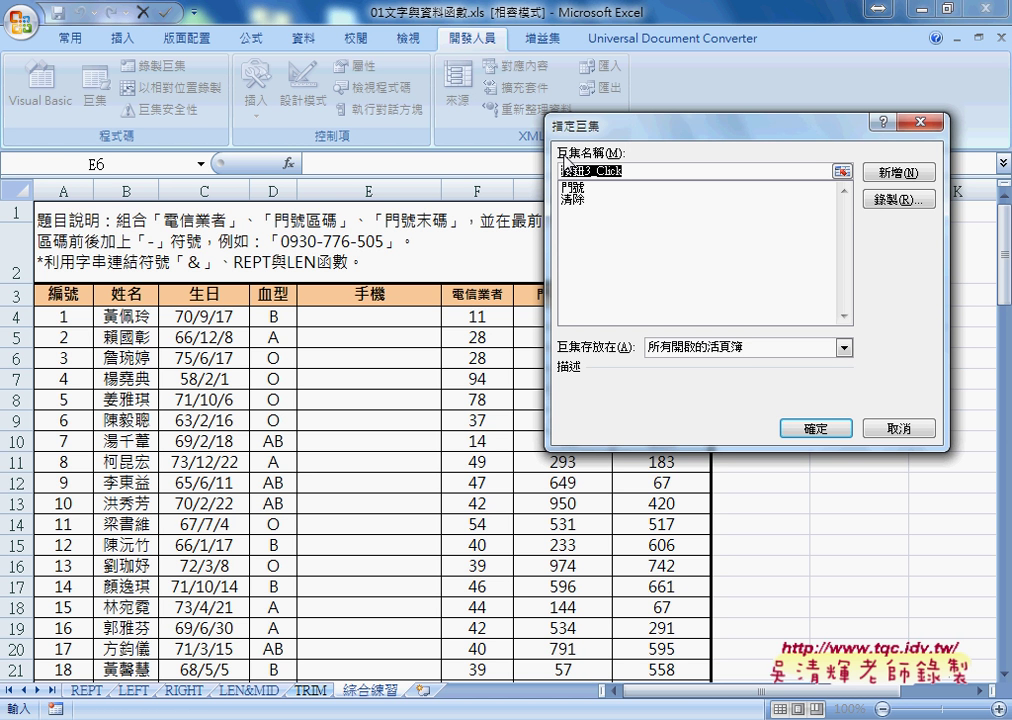
{"action": "left_click", "coordinate": [582, 189]}
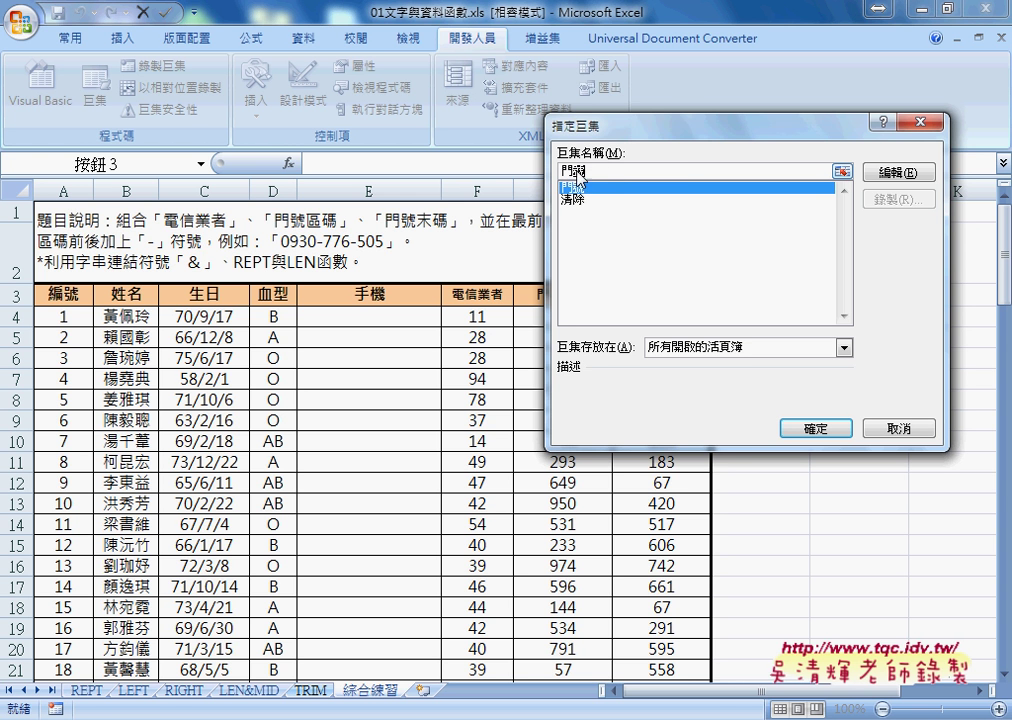
{"action": "left_click", "coordinate": [565, 171]}
{"action": "right_click", "coordinate": [570, 172]}
{"action": "left_click", "coordinate": [617, 208]}
{"action": "left_click", "coordinate": [833, 436]}
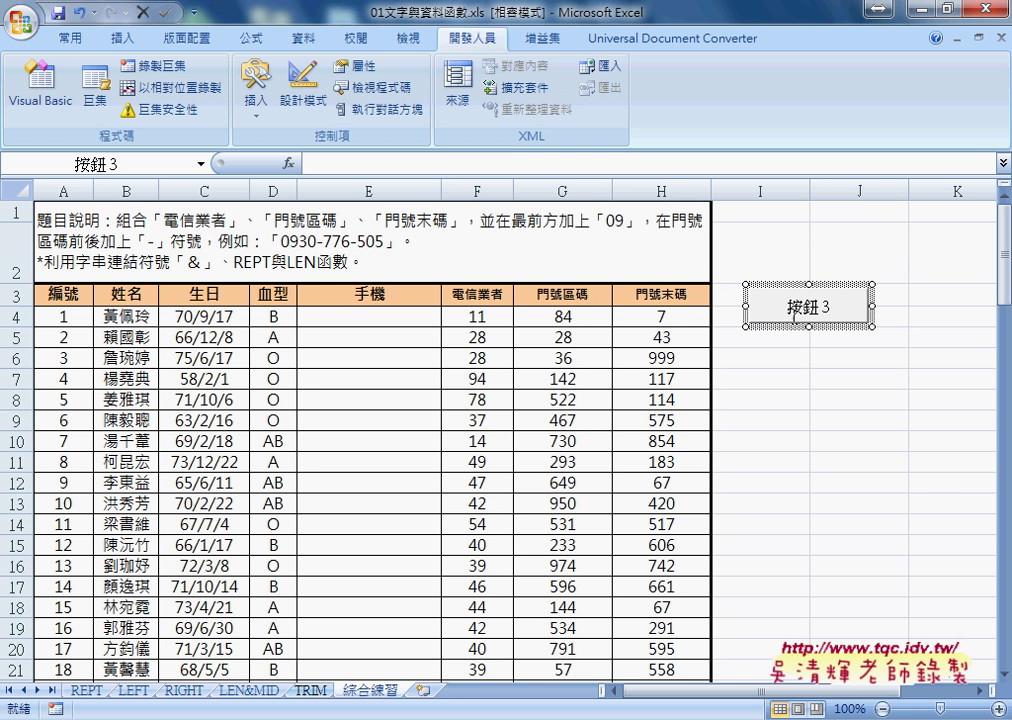
- Replace the button's placeholder caption with 門號
{"action": "left_click_drag", "start_coordinate": [752, 307], "coordinate": [858, 307]}
{"action": "right_click", "coordinate": [815, 310]}
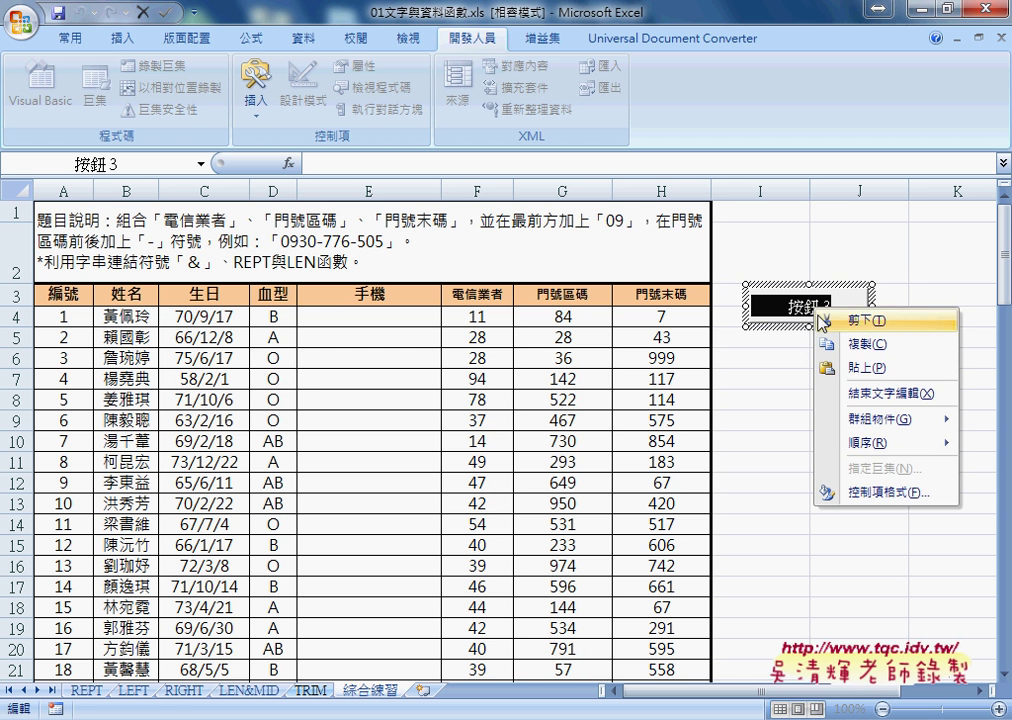
{"action": "left_click", "coordinate": [853, 370]}
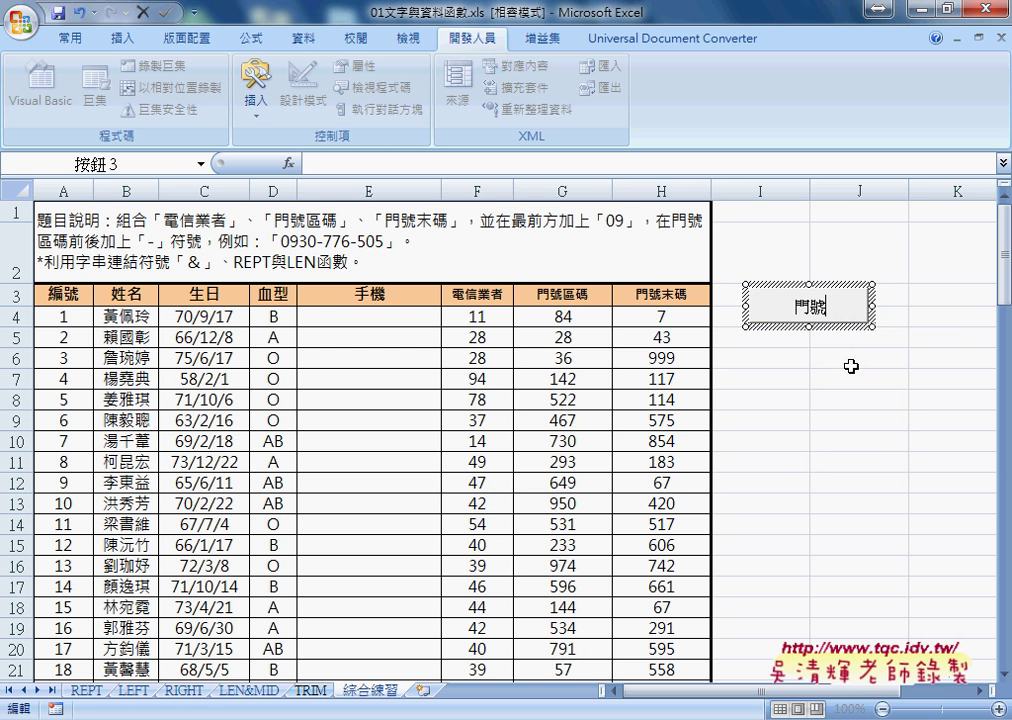
{"action": "left_click", "coordinate": [852, 368]}
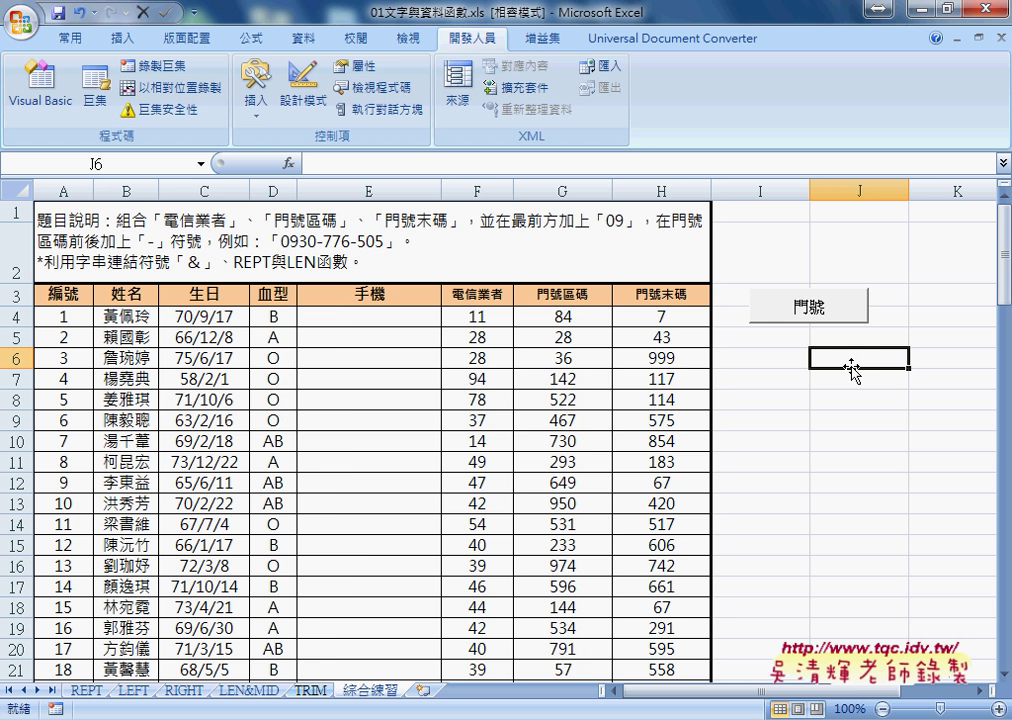
{"action": "left_click", "coordinate": [815, 318]}
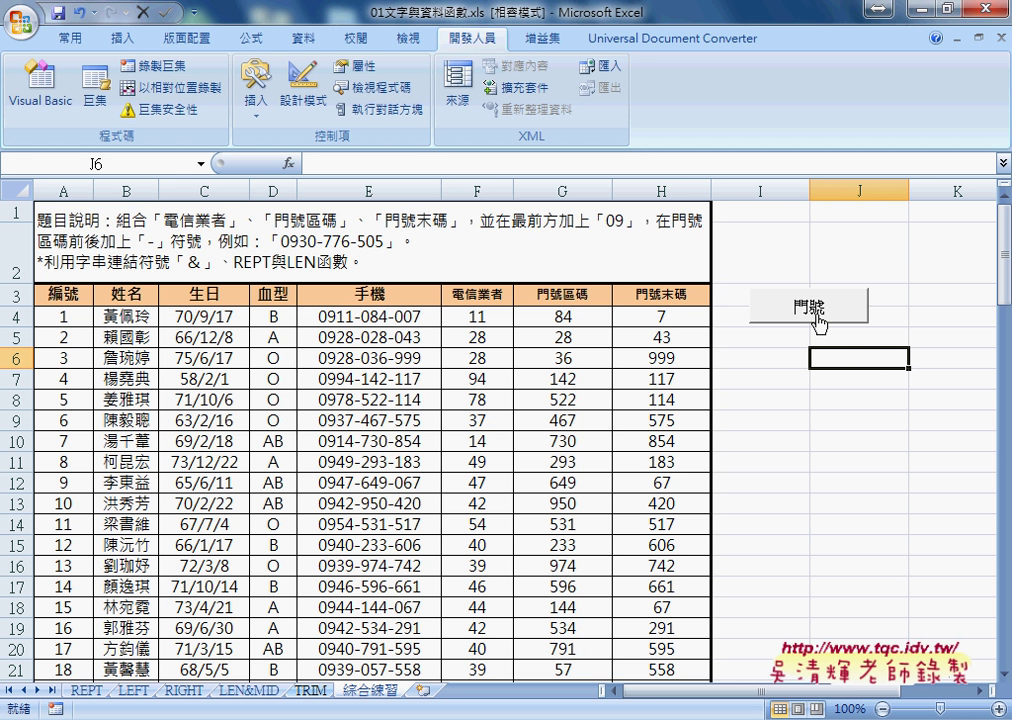
- Draw a second form button below 門號 and assign it the 清除 macro
{"action": "left_click", "coordinate": [256, 100]}
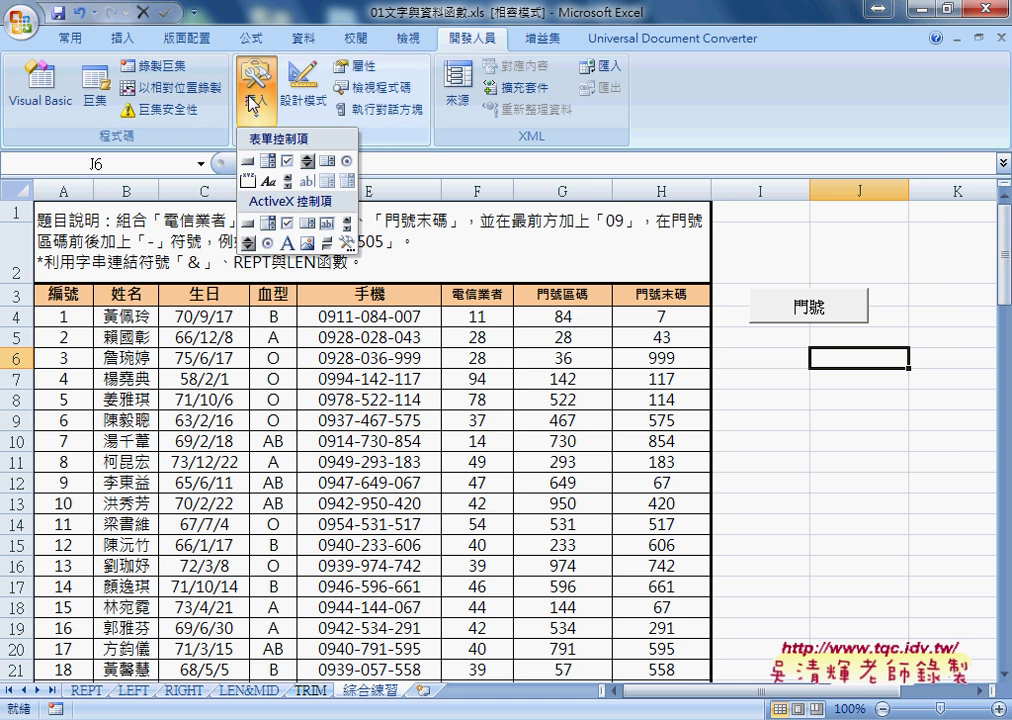
{"action": "left_click", "coordinate": [253, 163]}
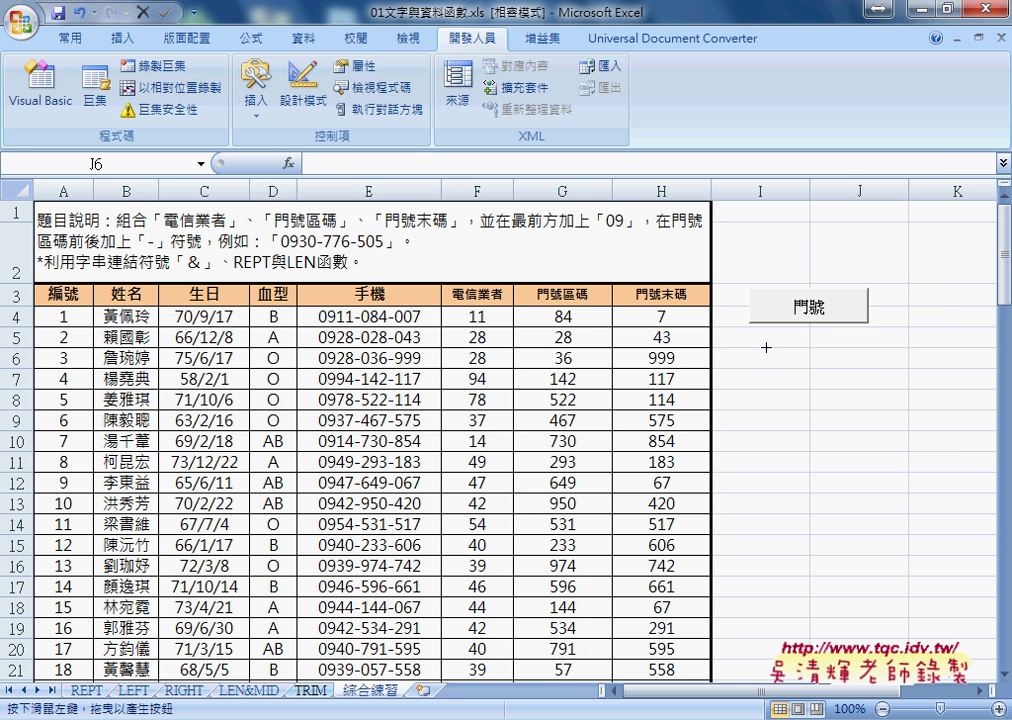
{"action": "left_click_drag", "start_coordinate": [751, 329], "coordinate": [880, 368]}
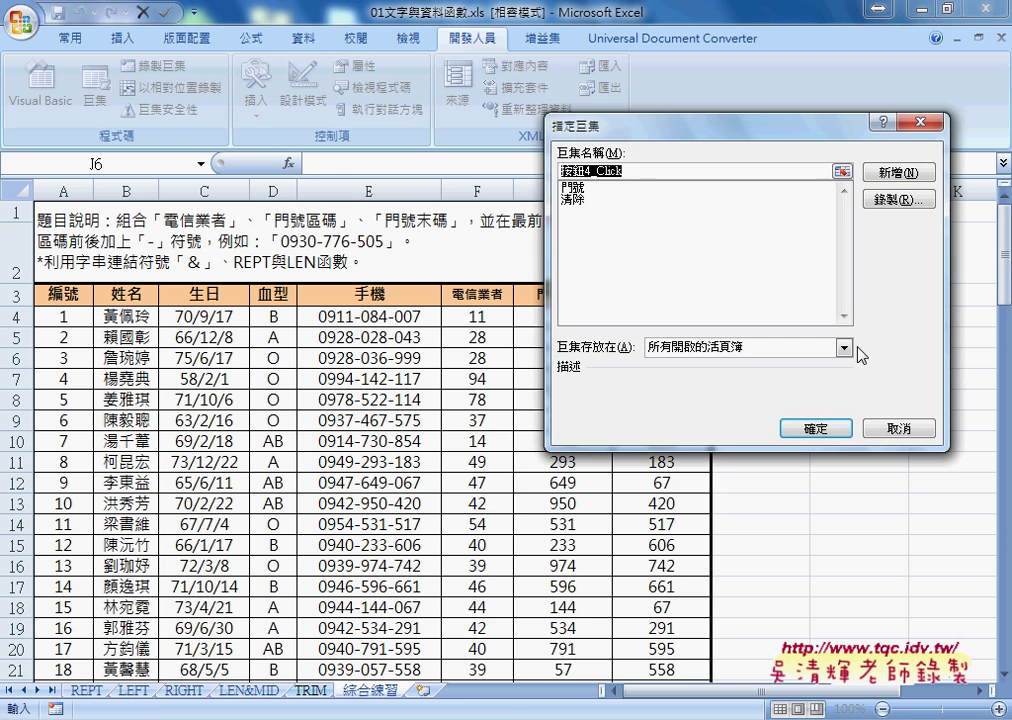
{"action": "type", "text": "清除"}
{"action": "double_click", "coordinate": [573, 172]}
{"action": "right_click", "coordinate": [574, 172]}
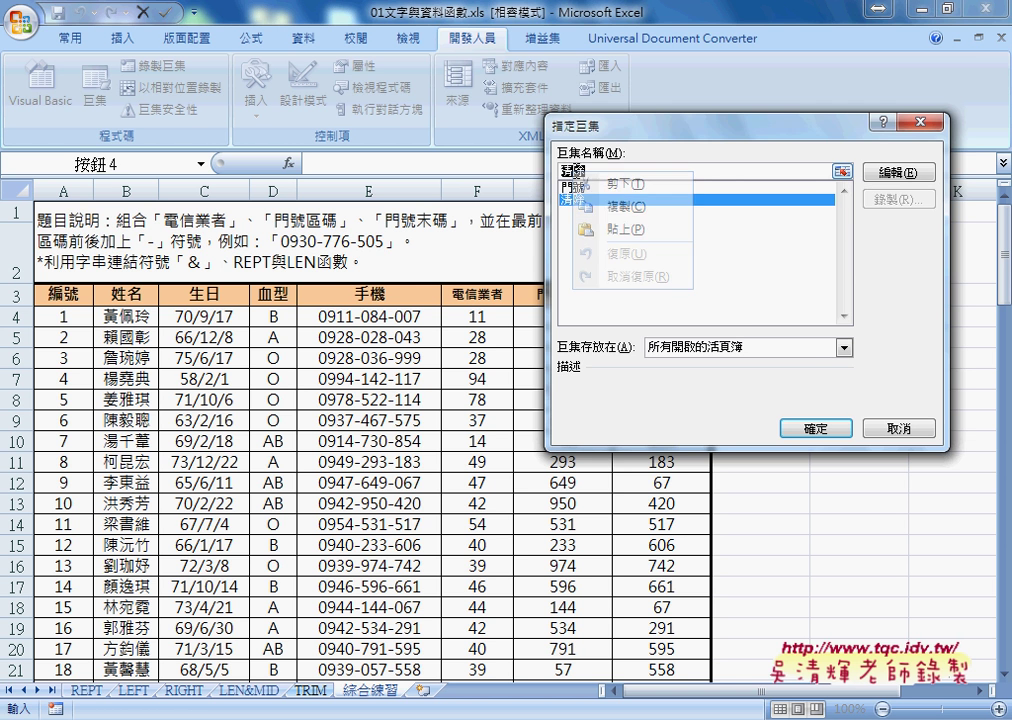
{"action": "left_click", "coordinate": [606, 206]}
{"action": "left_click", "coordinate": [848, 430]}
- Paste 清除 in as the new button's caption
{"action": "left_click_drag", "start_coordinate": [753, 349], "coordinate": [850, 349]}
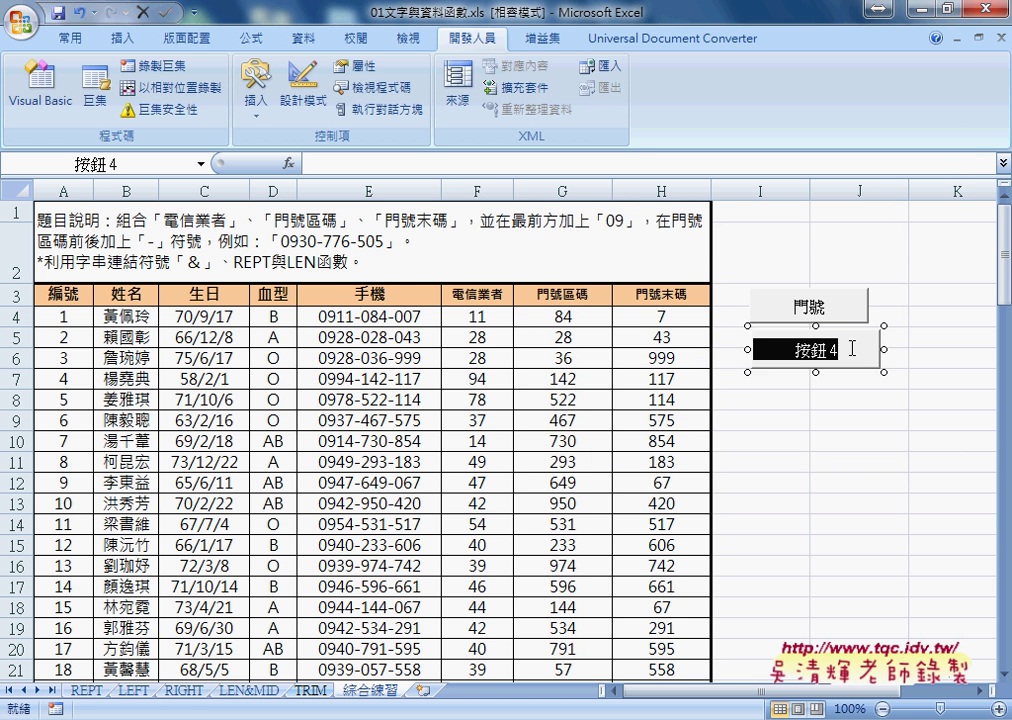
{"action": "key", "text": "ctrl+v"}
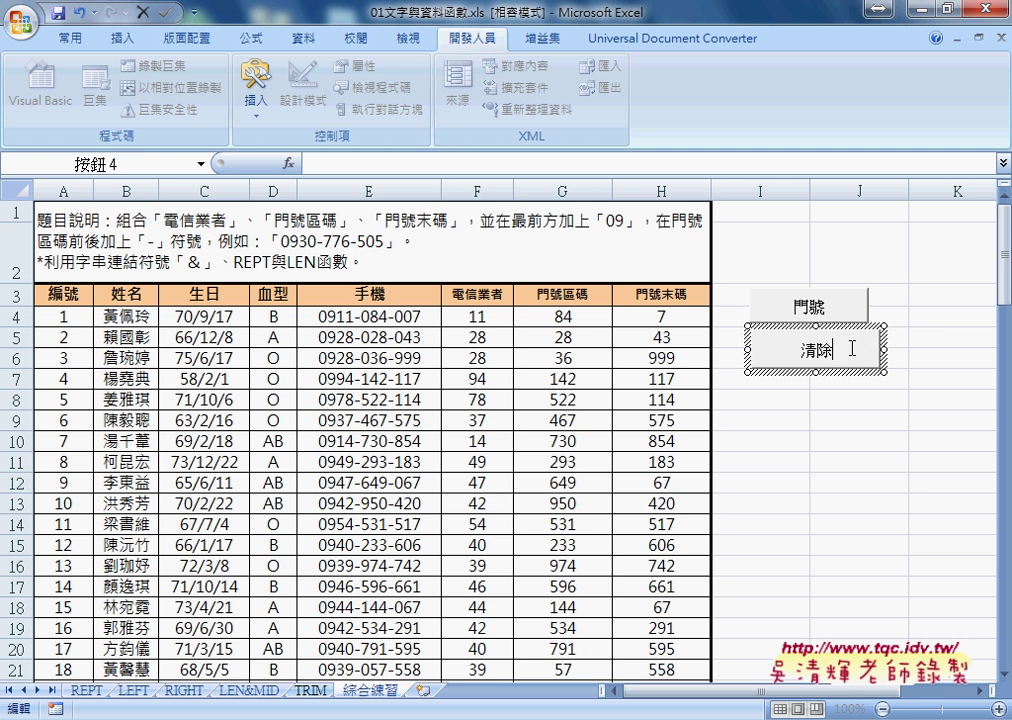
{"action": "left_click", "coordinate": [913, 452]}
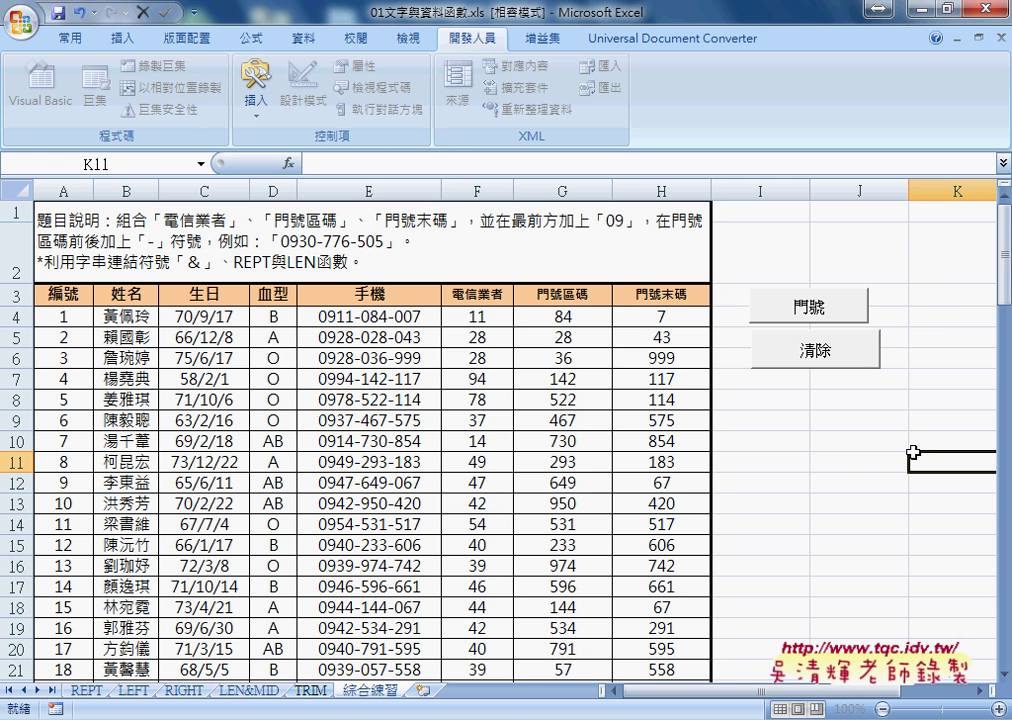
- Shrink the 清除 button slightly by dragging its corner handle
{"action": "right_click", "coordinate": [848, 358]}
{"action": "key", "text": "Escape"}
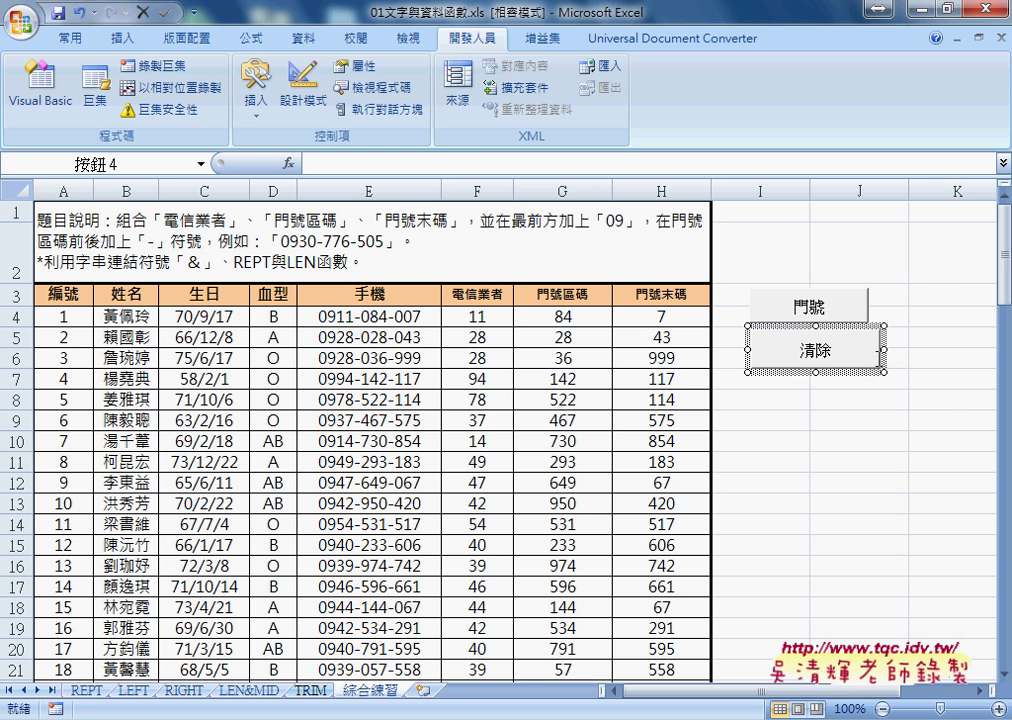
{"action": "left_click_drag", "start_coordinate": [884, 372], "coordinate": [860, 337]}
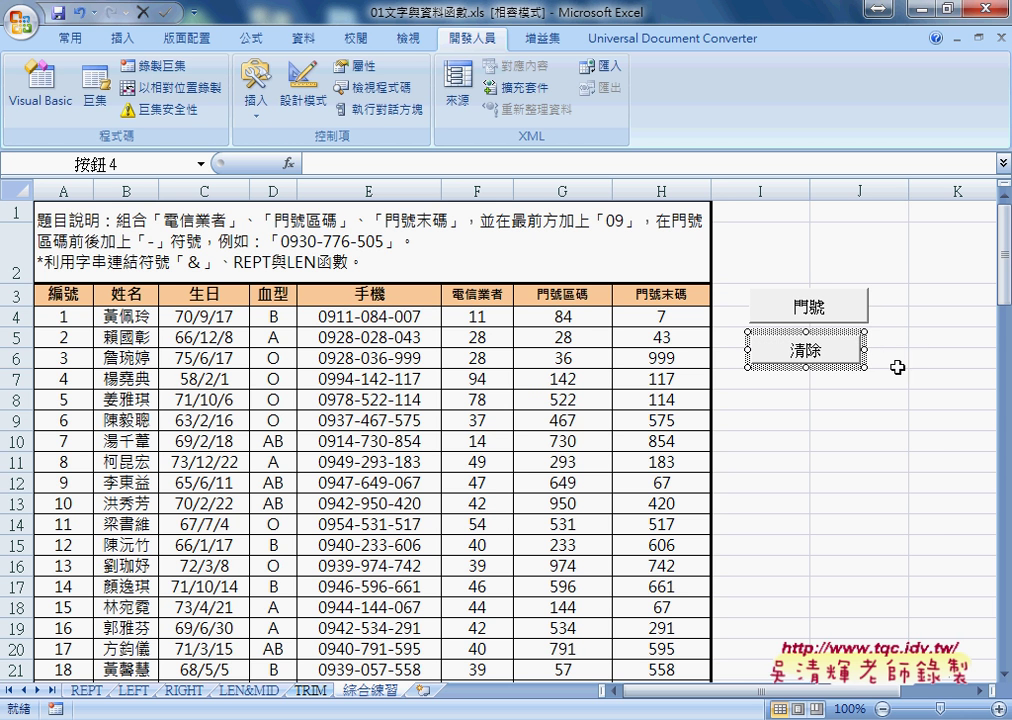
{"action": "left_click", "coordinate": [900, 378]}
{"action": "right_click", "coordinate": [857, 358]}
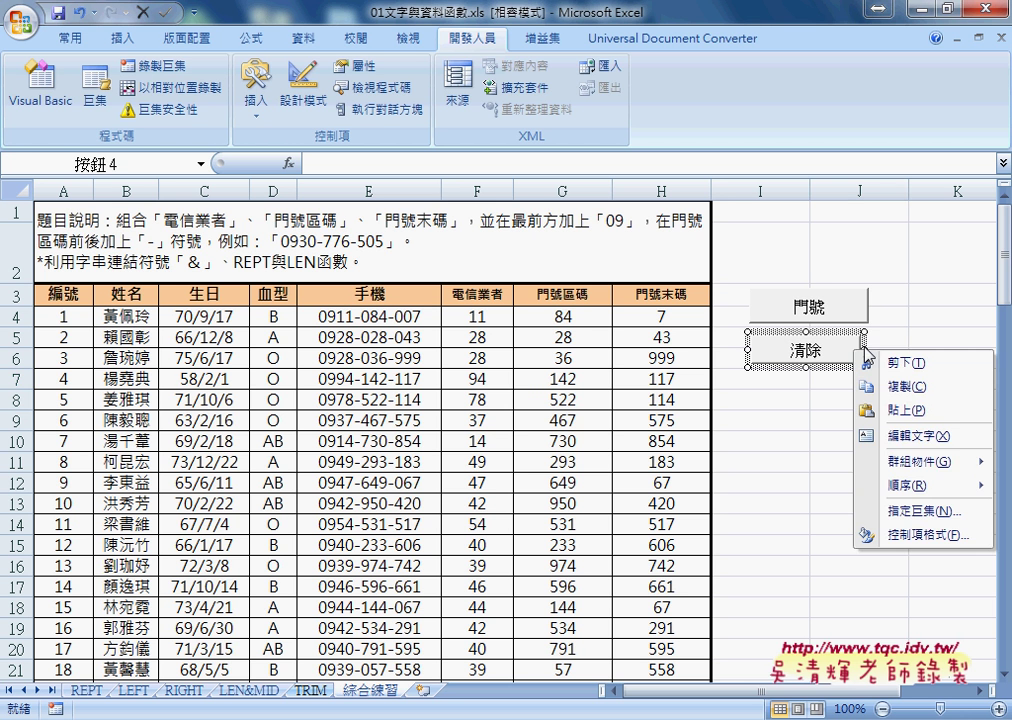
{"action": "key", "text": "Escape"}
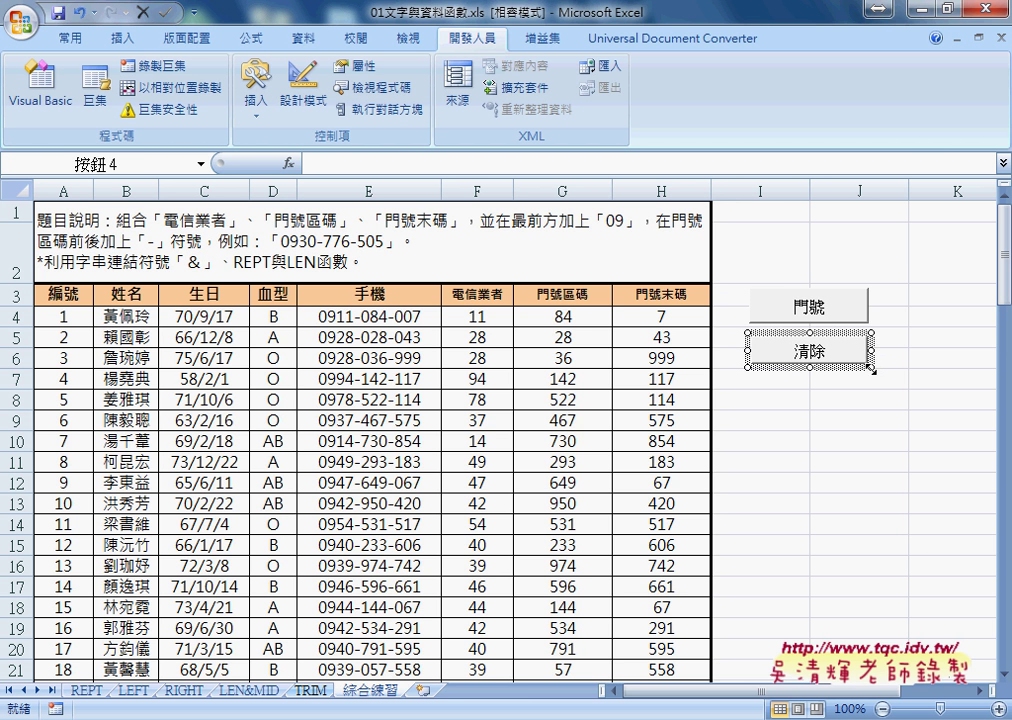
- Enlarge the 清除 button toward 門號's size, then select both buttons to compare them
{"action": "left_click_drag", "start_coordinate": [866, 367], "coordinate": [879, 374]}
{"action": "left_click", "coordinate": [922, 386]}
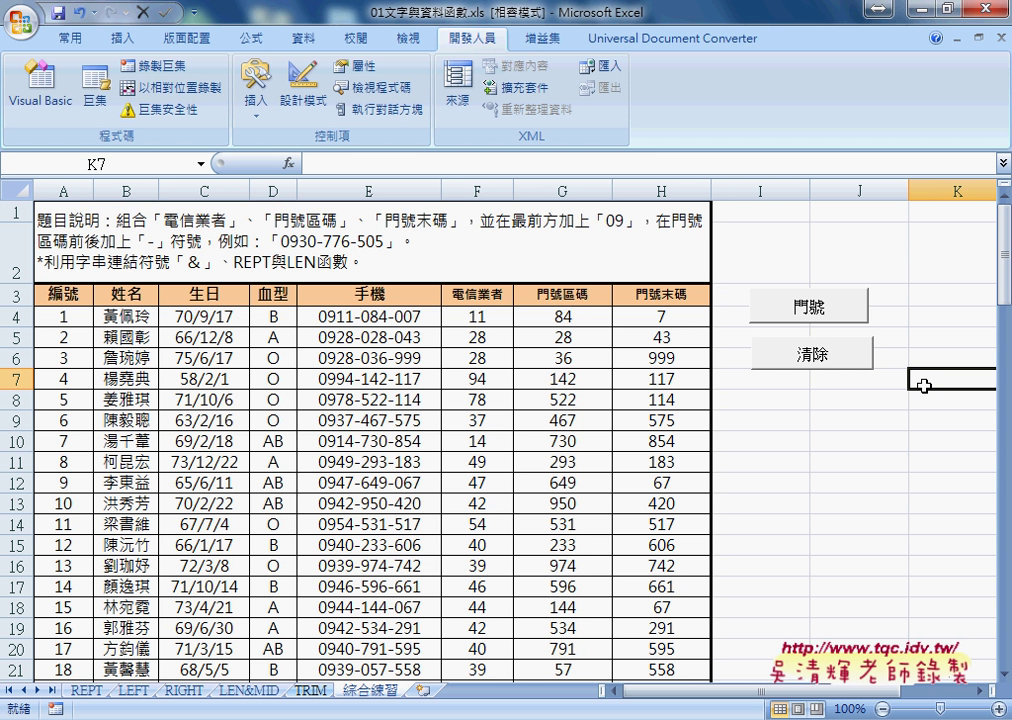
{"action": "left_click", "coordinate": [822, 312], "text": "ctrl"}
{"action": "right_click", "coordinate": [822, 312]}
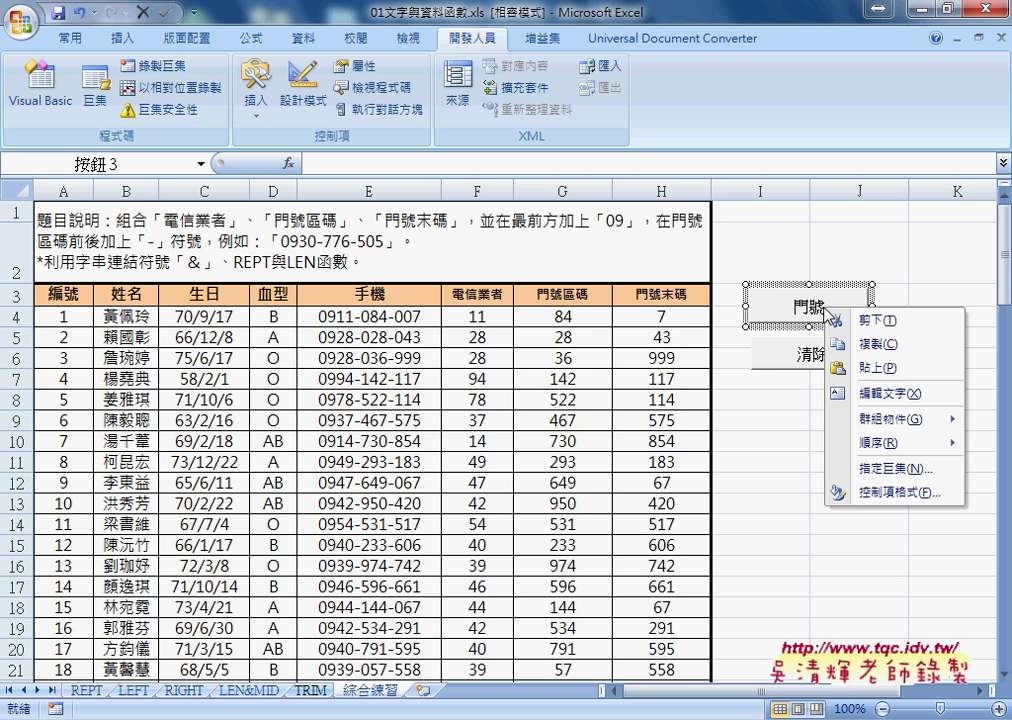
{"action": "left_click", "coordinate": [798, 356], "text": "ctrl"}
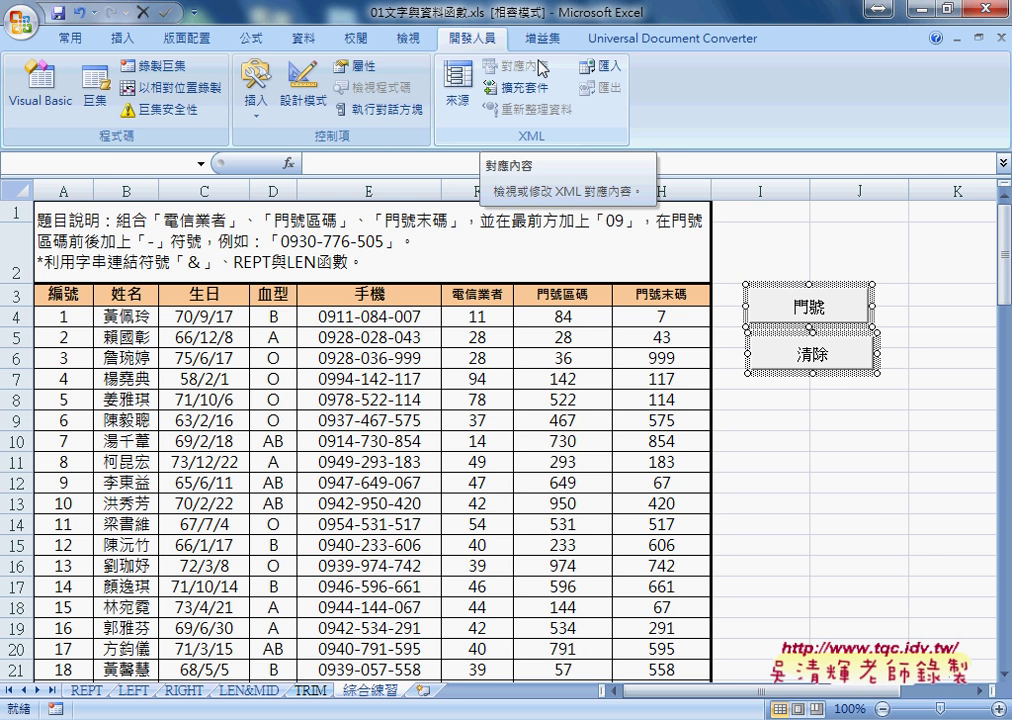
- Cut away the existing 清除 button
{"action": "left_click", "coordinate": [950, 503]}
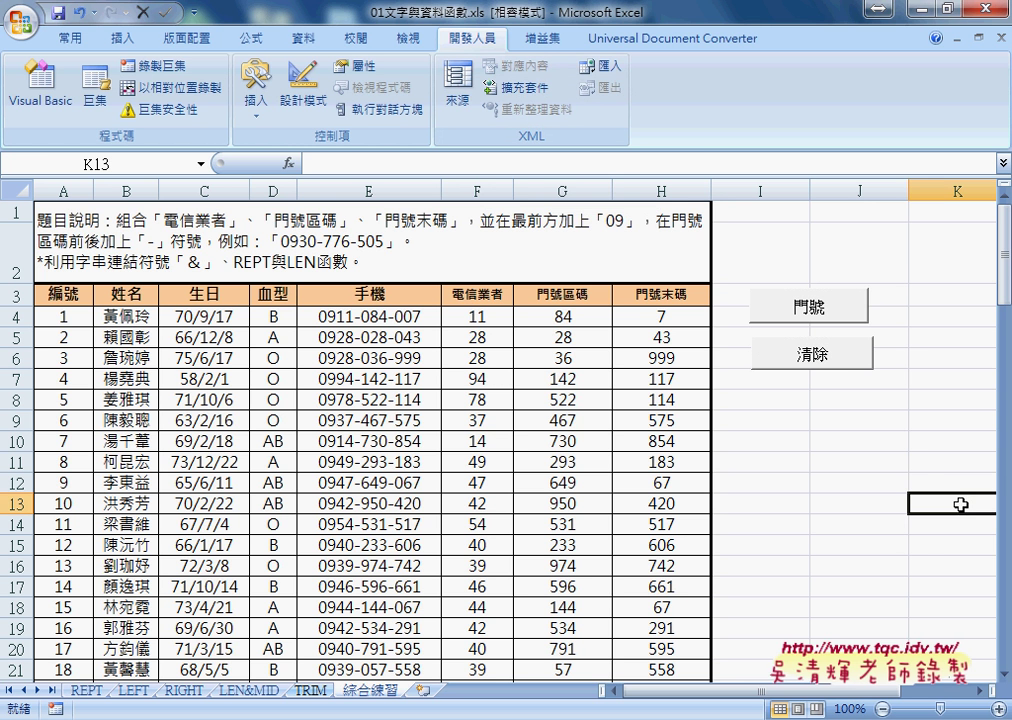
{"action": "right_click", "coordinate": [800, 356]}
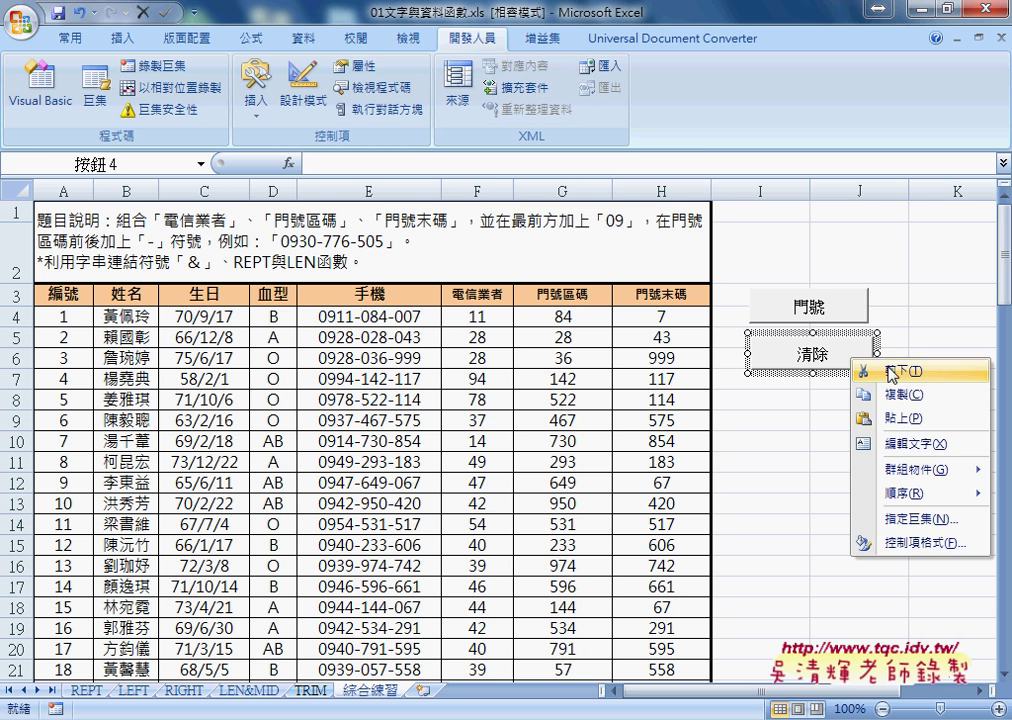
{"action": "left_click", "coordinate": [825, 368]}
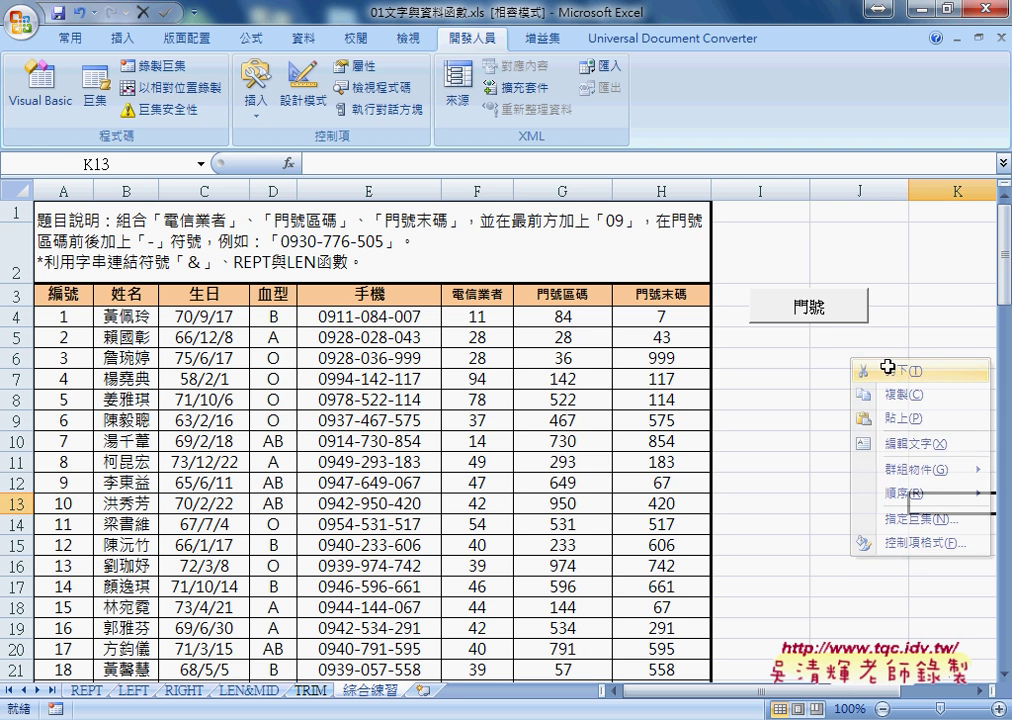
- Paste a copy of the 門號 button at I6, directly under the original
{"action": "right_click", "coordinate": [834, 322]}
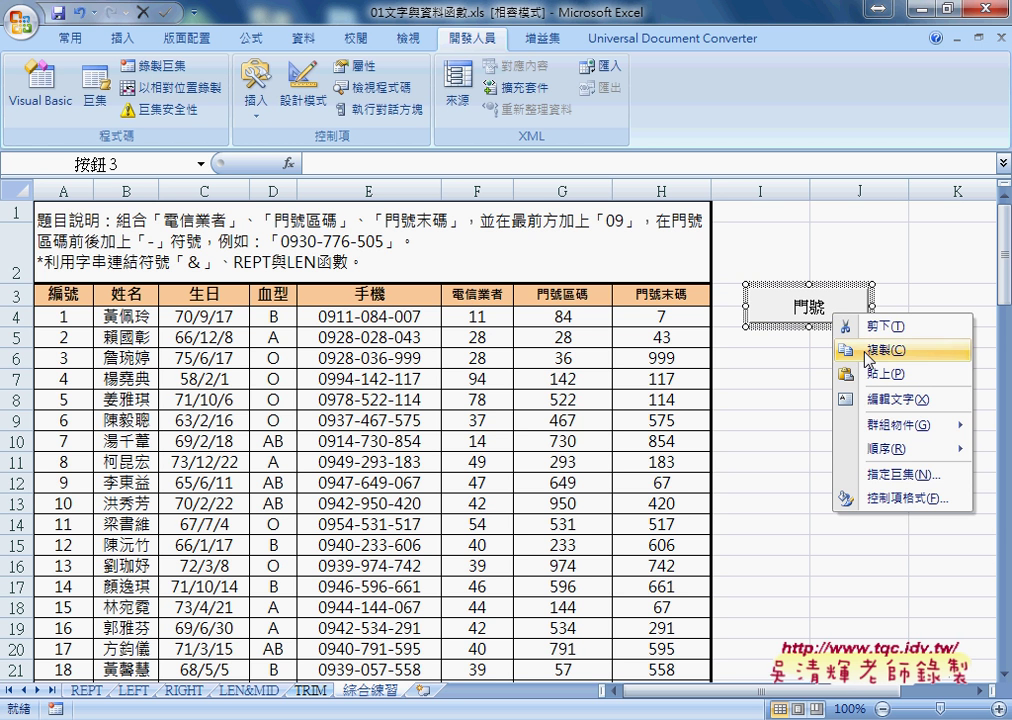
{"action": "left_click", "coordinate": [850, 350]}
{"action": "left_click", "coordinate": [784, 356]}
{"action": "right_click", "coordinate": [784, 360]}
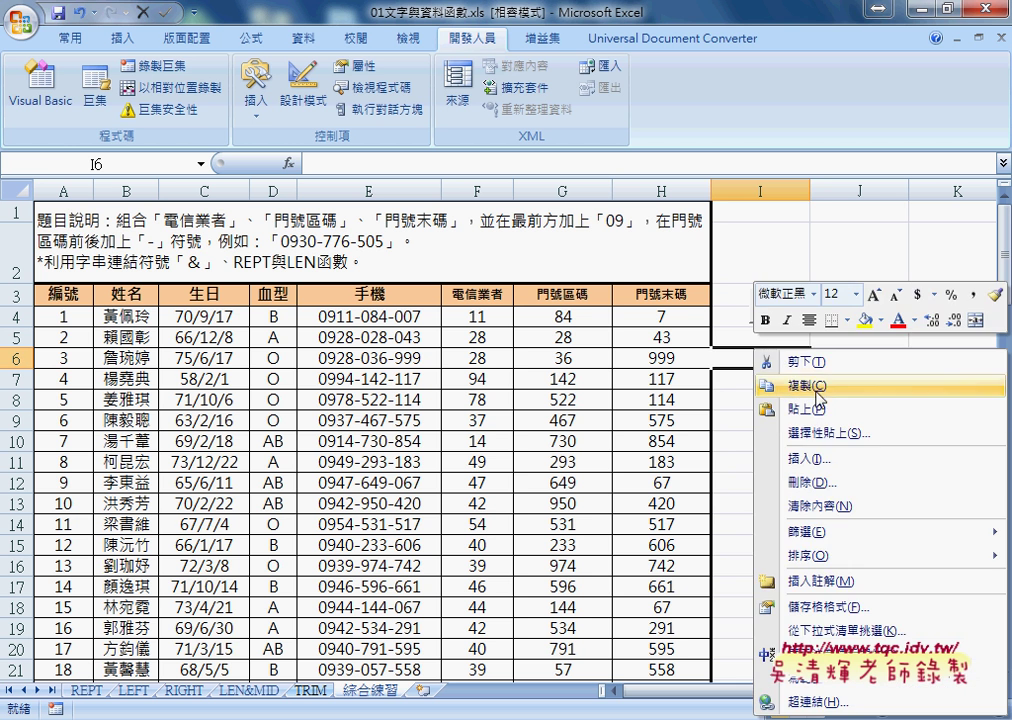
{"action": "left_click", "coordinate": [818, 413]}
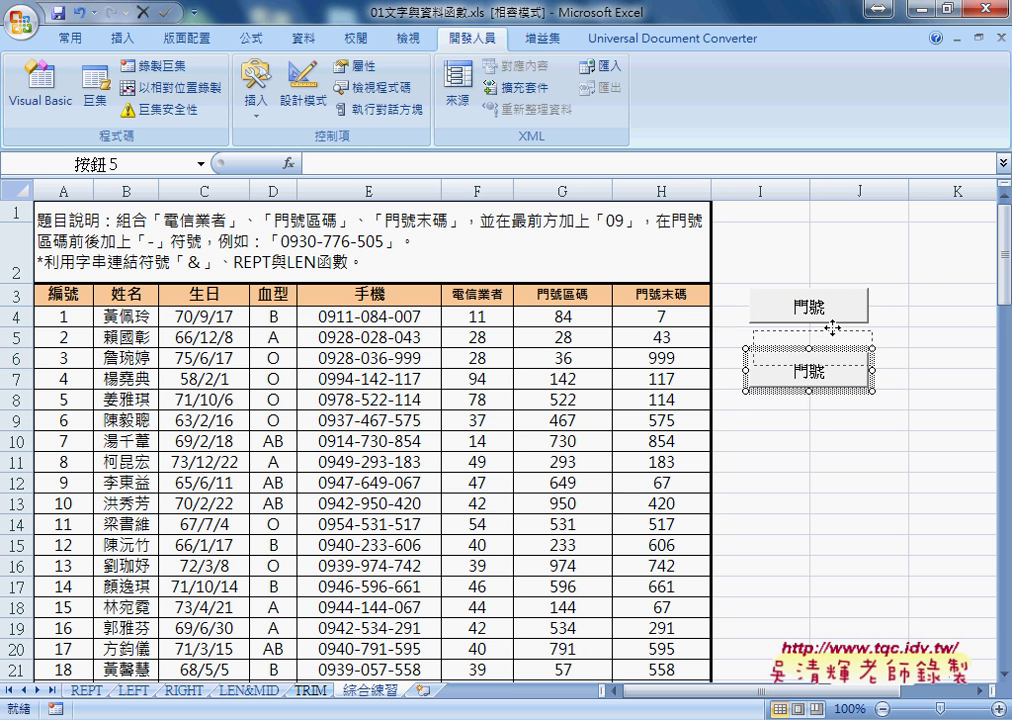
{"action": "left_click_drag", "start_coordinate": [829, 349], "coordinate": [830, 336]}
- Assign the 清除 macro to the copied button
{"action": "right_click", "coordinate": [843, 334]}
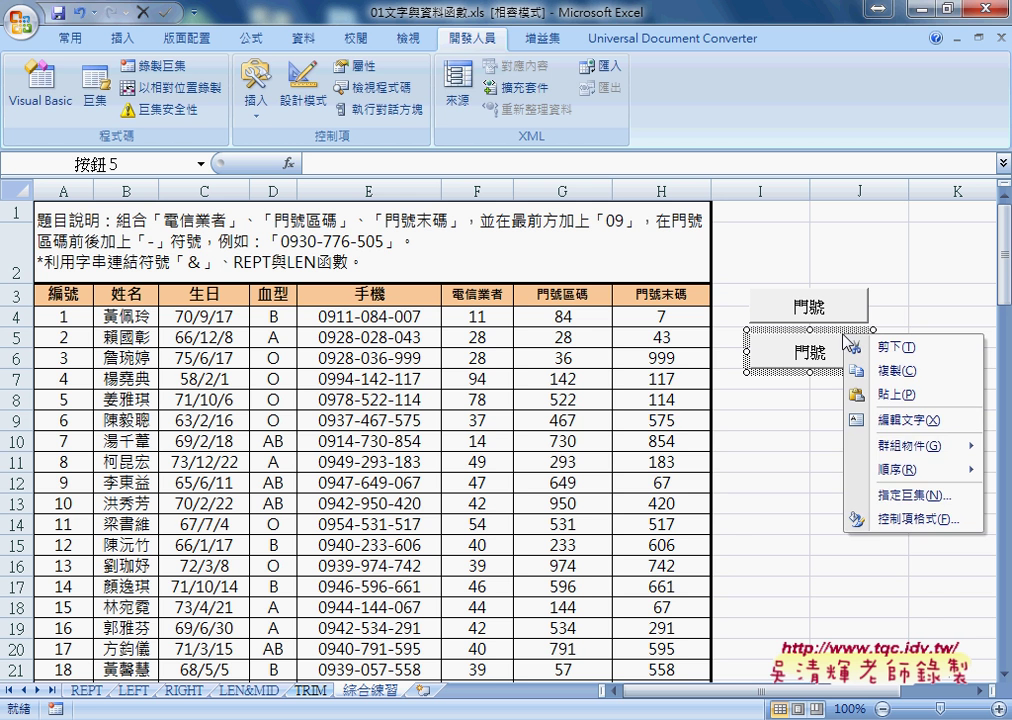
{"action": "left_click", "coordinate": [905, 494]}
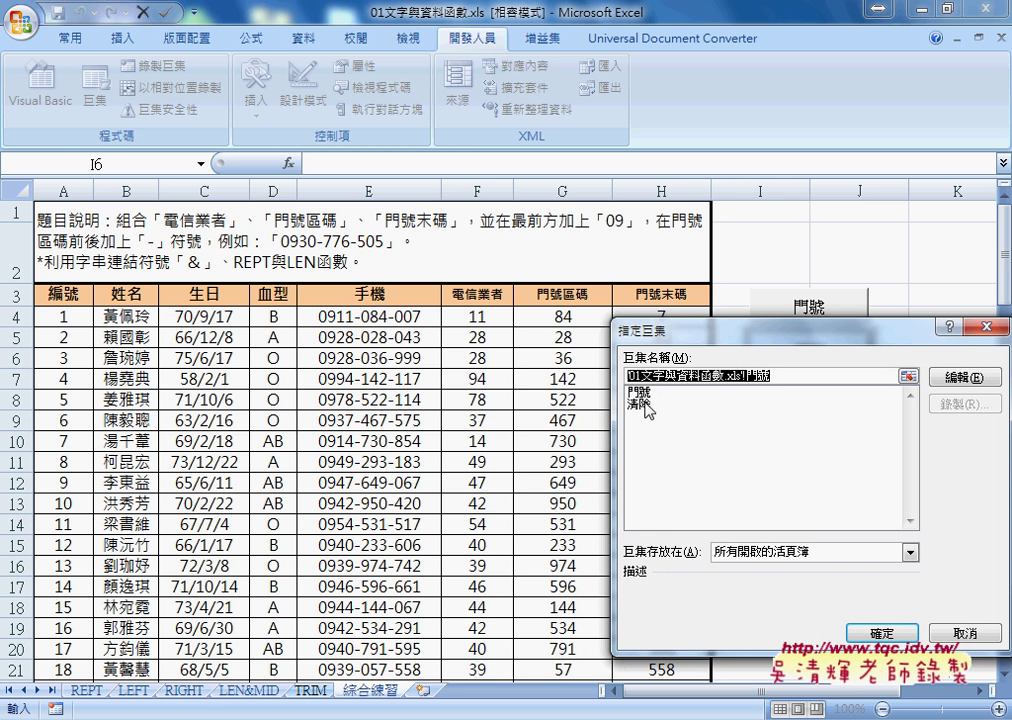
{"action": "left_click", "coordinate": [640, 405]}
{"action": "left_click_drag", "start_coordinate": [660, 376], "coordinate": [628, 376]}
{"action": "right_click", "coordinate": [647, 377]}
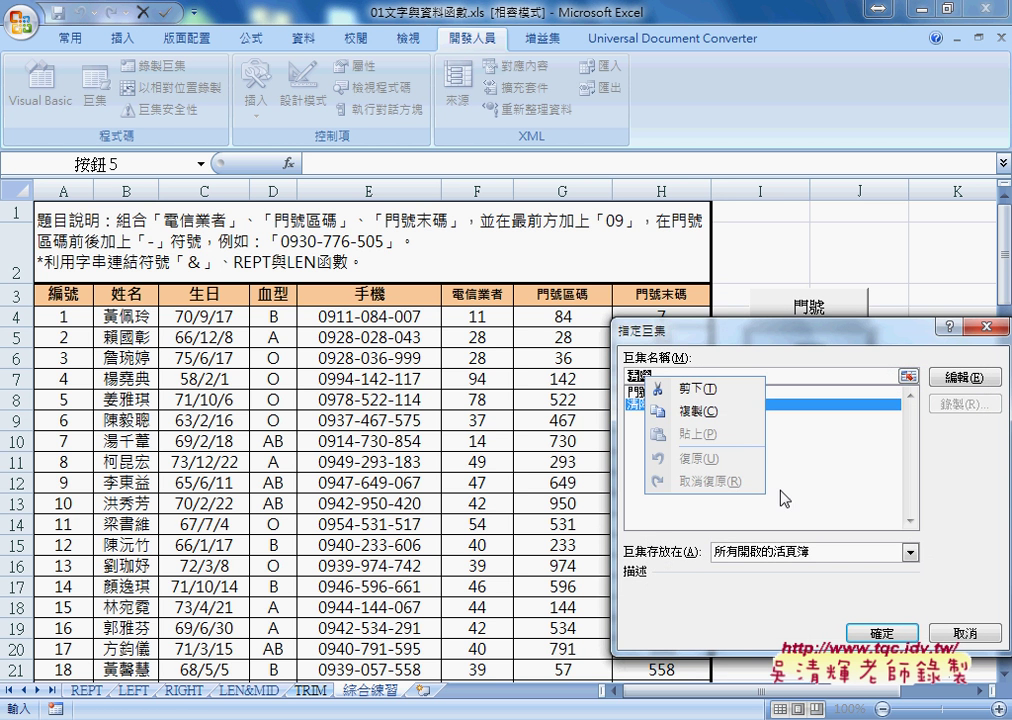
{"action": "left_click", "coordinate": [709, 411]}
{"action": "left_click", "coordinate": [868, 633]}
- Change the copied button's caption from 門號 to 清除
{"action": "double_click", "coordinate": [804, 351]}
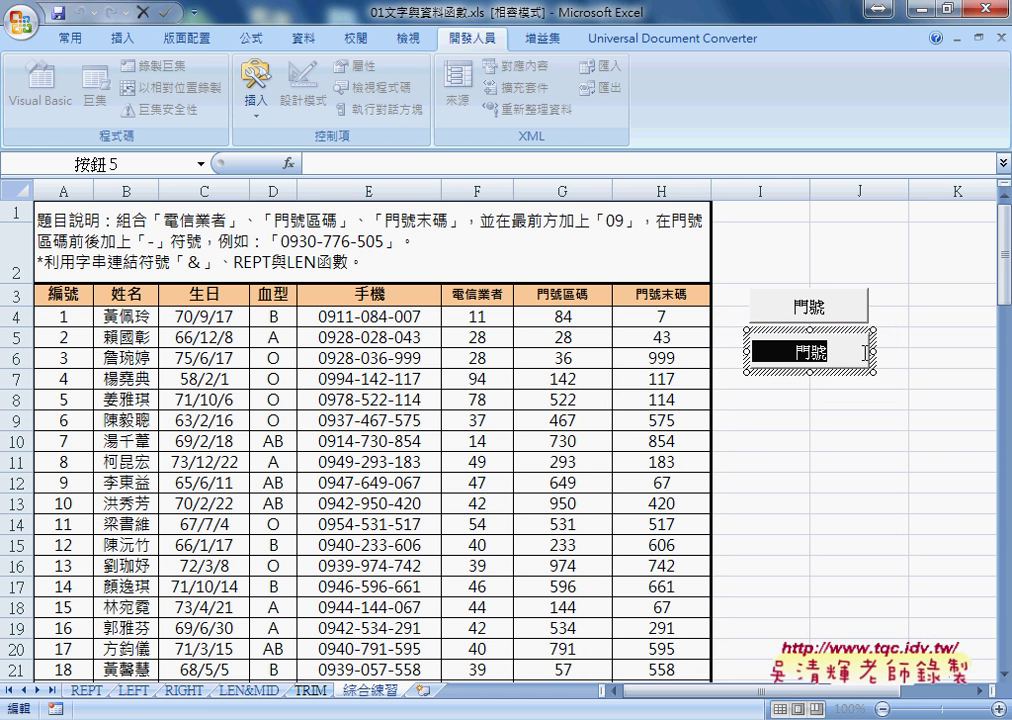
{"action": "type", "text": "清除"}
{"action": "left_click", "coordinate": [892, 443]}
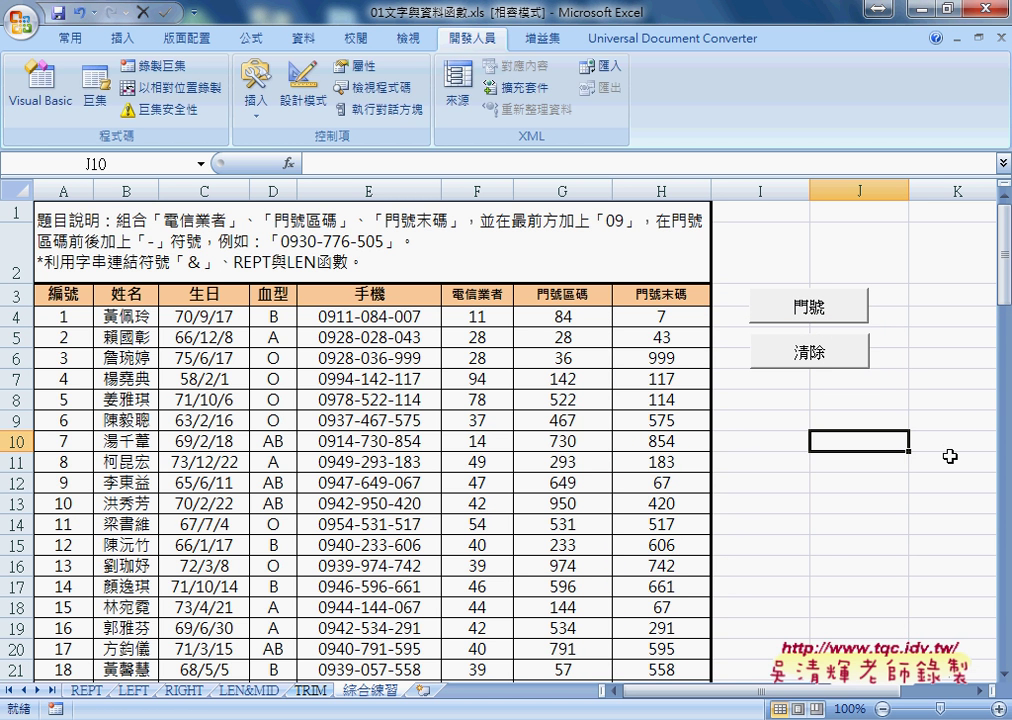
- Test the 門號 and 清除 buttons so 手機 ends empty, then show the insertable controls list
{"action": "left_click", "coordinate": [892, 398]}
{"action": "left_click", "coordinate": [826, 362]}
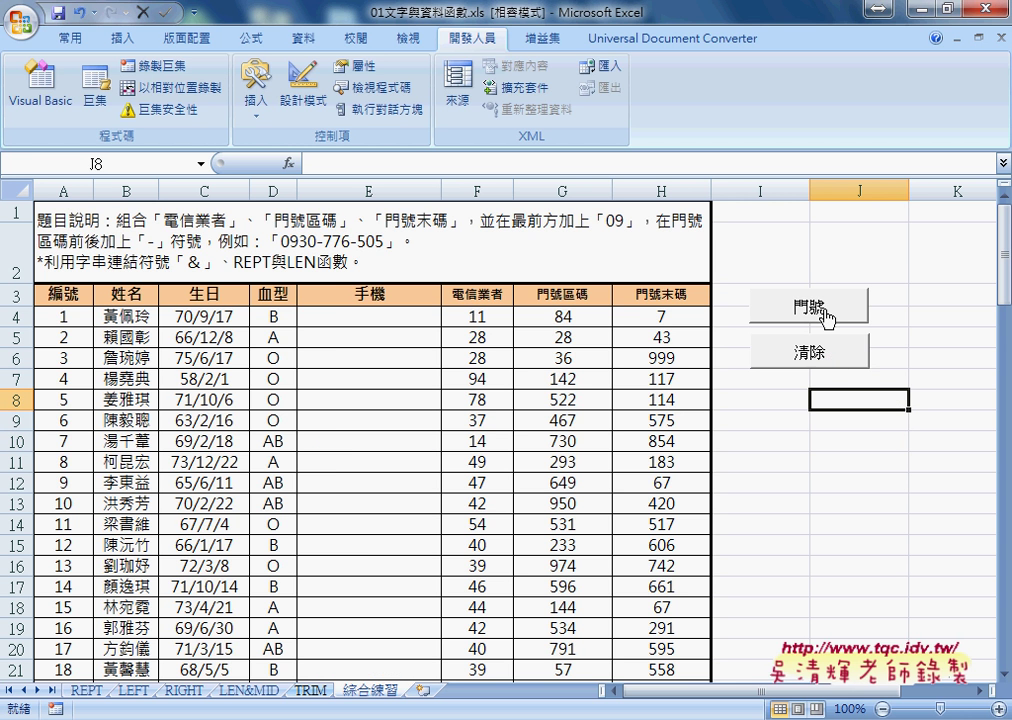
{"action": "left_click", "coordinate": [834, 314]}
{"action": "left_click", "coordinate": [820, 360]}
{"action": "left_click", "coordinate": [255, 110]}
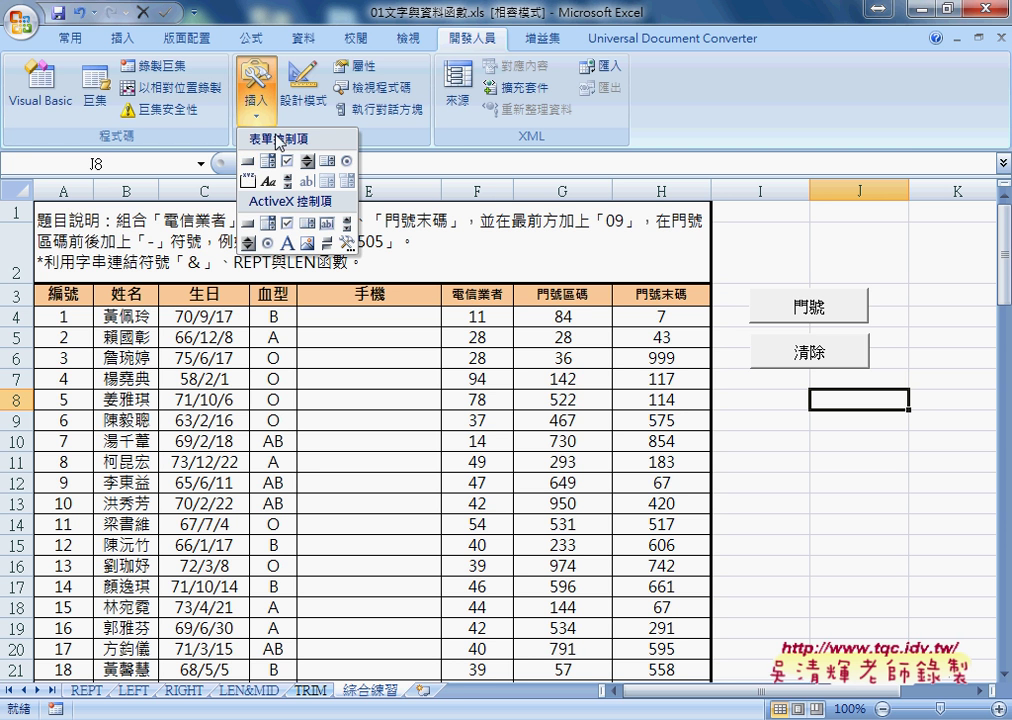
- Draw a smiley face near cells I1–J2 and give it a light-green shape style
{"action": "left_click", "coordinate": [115, 40]}
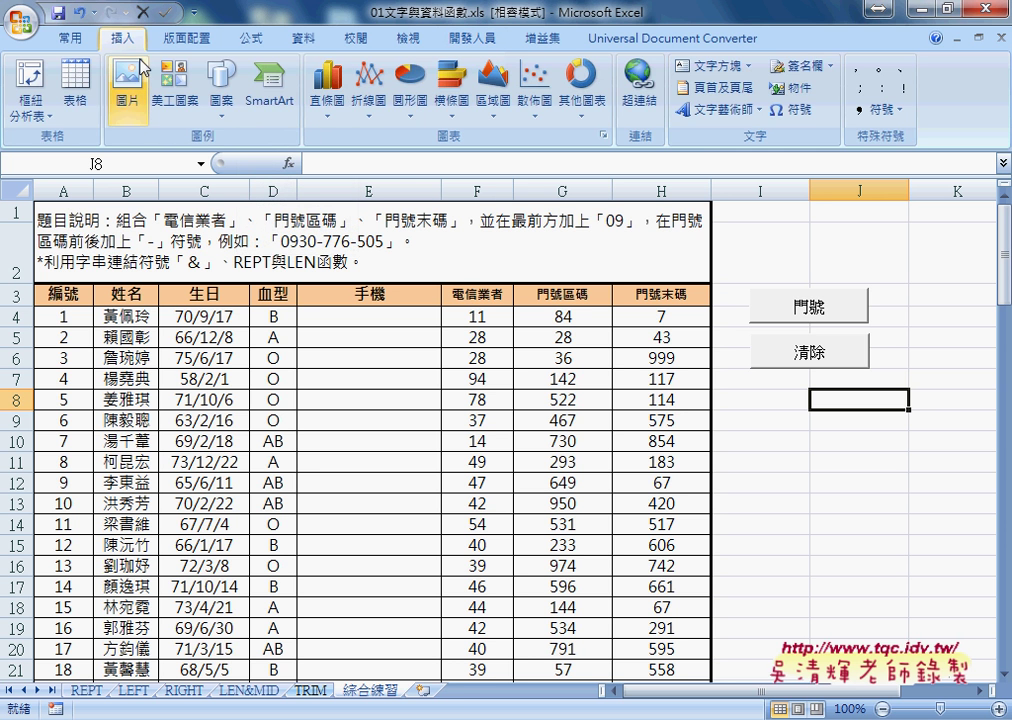
{"action": "left_click", "coordinate": [212, 115]}
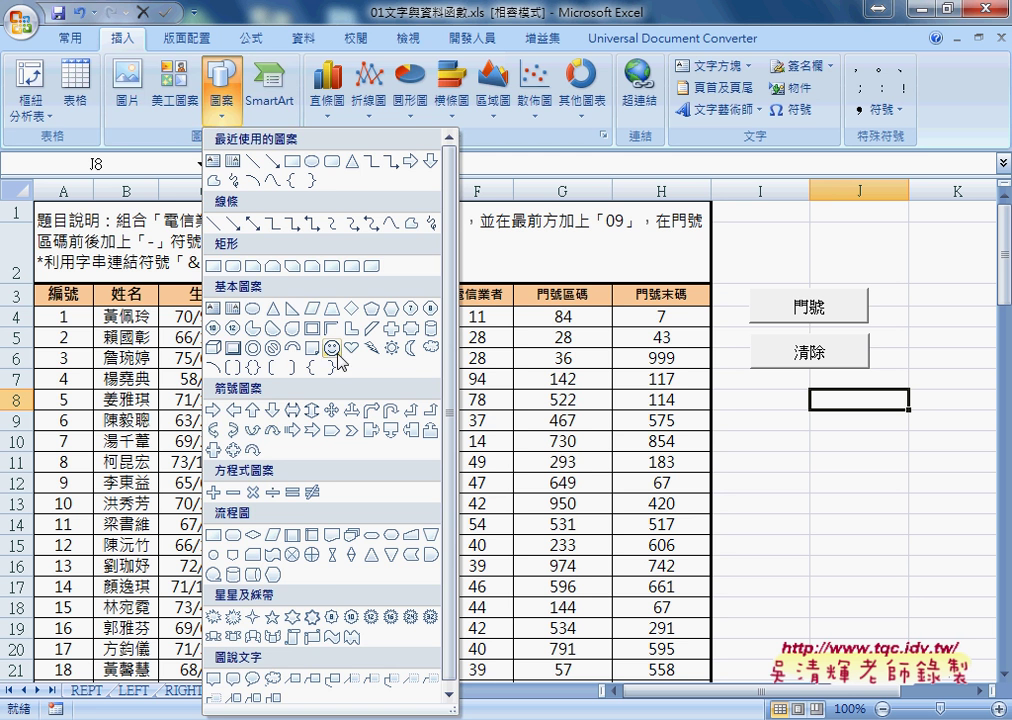
{"action": "left_click", "coordinate": [332, 347]}
{"action": "left_click_drag", "start_coordinate": [764, 203], "coordinate": [805, 245]}
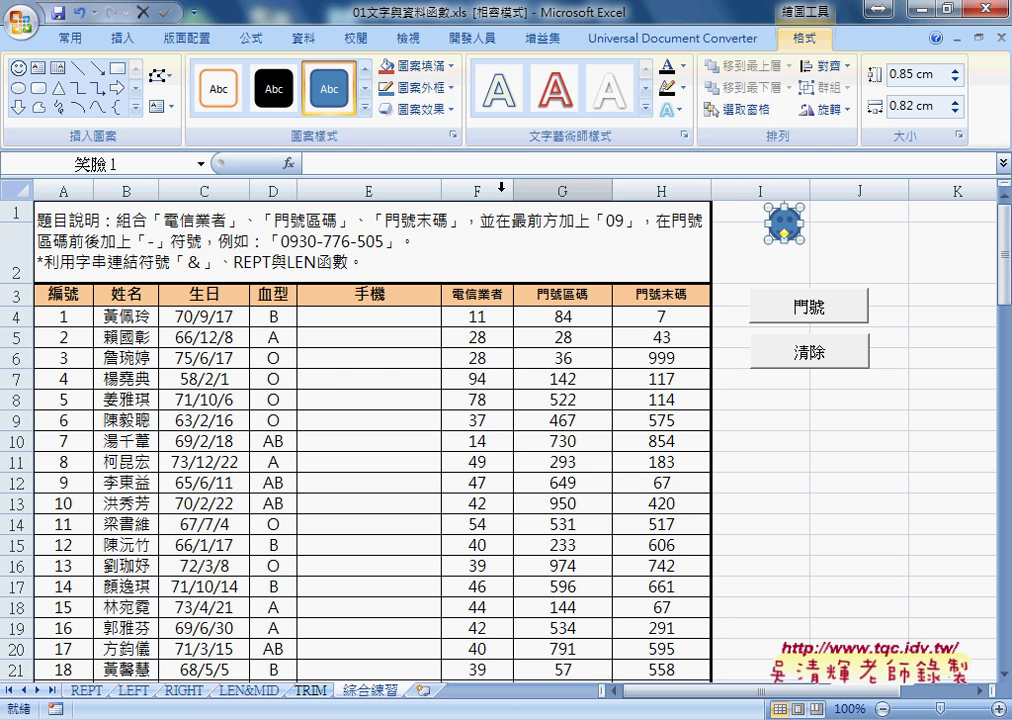
{"action": "left_click", "coordinate": [365, 108]}
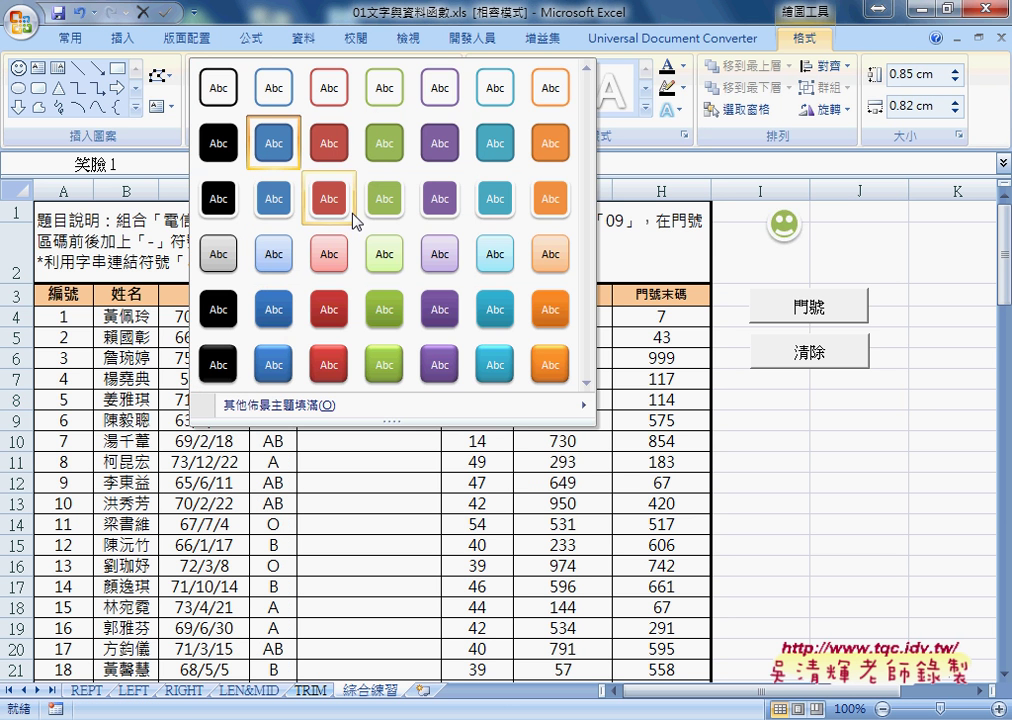
{"action": "left_click", "coordinate": [388, 266]}
- Assign the 門號 macro to the smiley face
{"action": "right_click", "coordinate": [766, 224]}
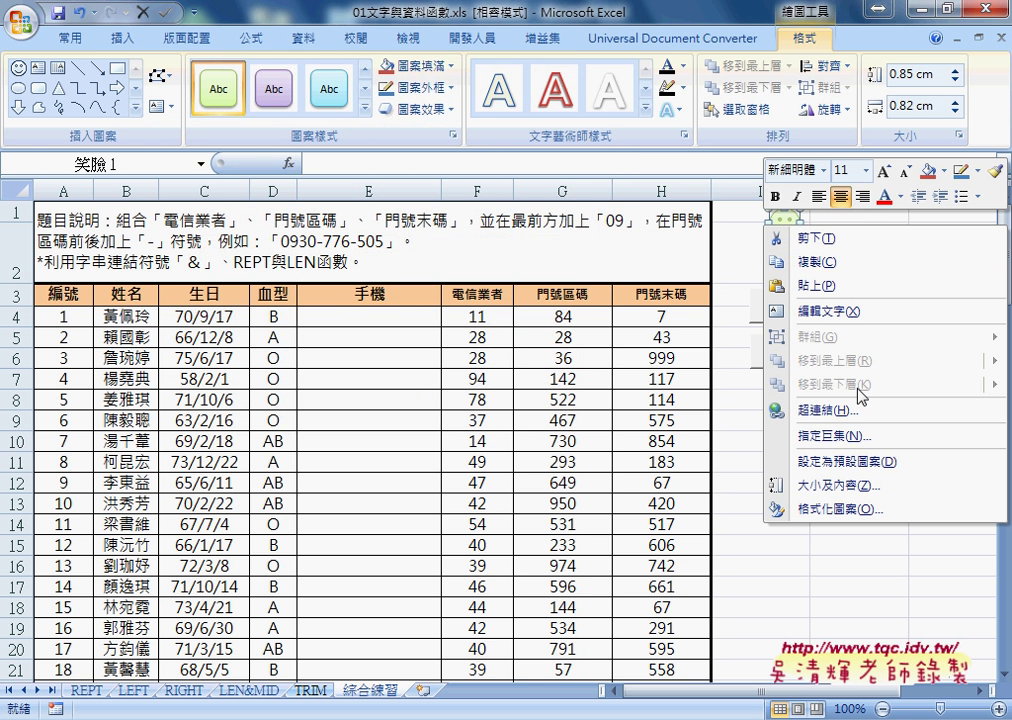
{"action": "left_click", "coordinate": [852, 437]}
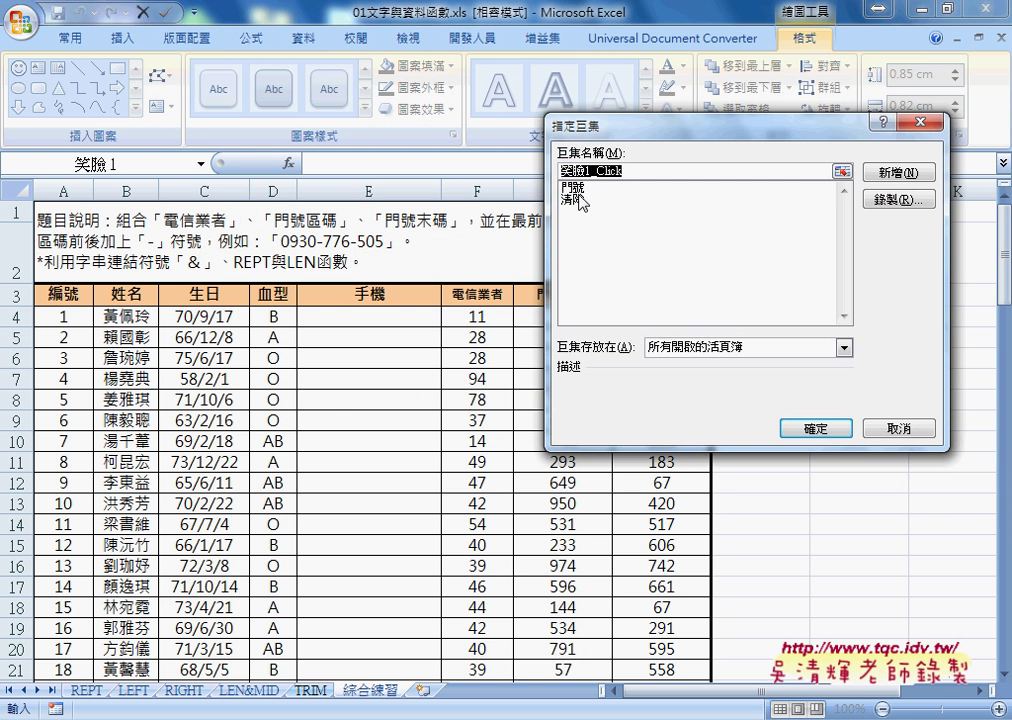
{"action": "left_click", "coordinate": [572, 186]}
{"action": "left_click", "coordinate": [816, 428]}
{"action": "left_click", "coordinate": [844, 443]}
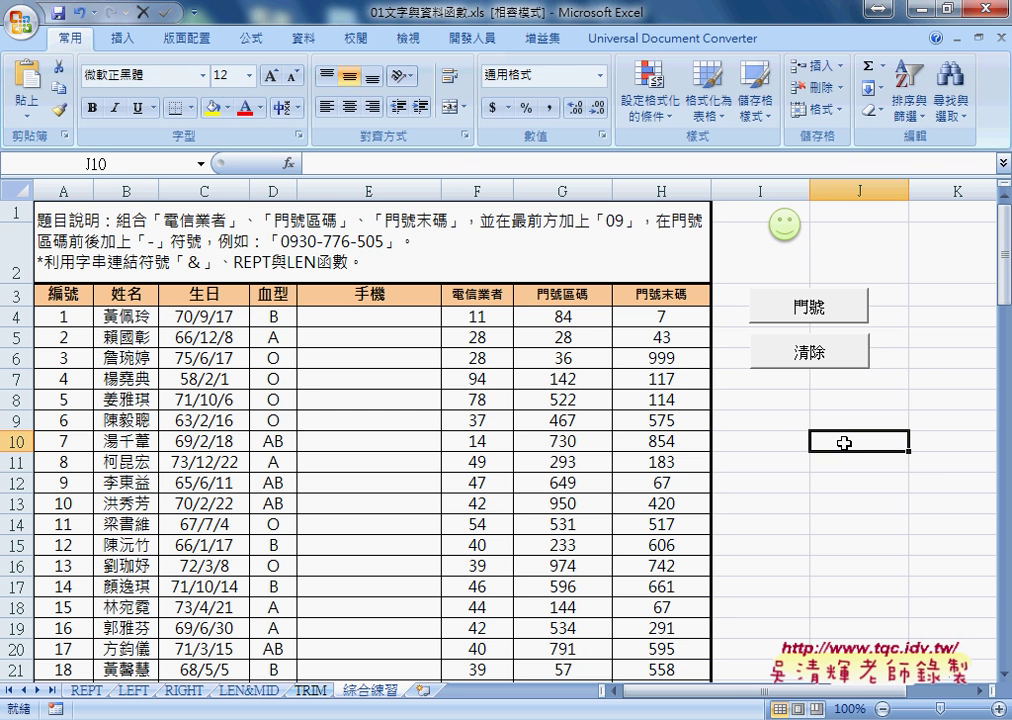
{"action": "right_click", "coordinate": [784, 302]}
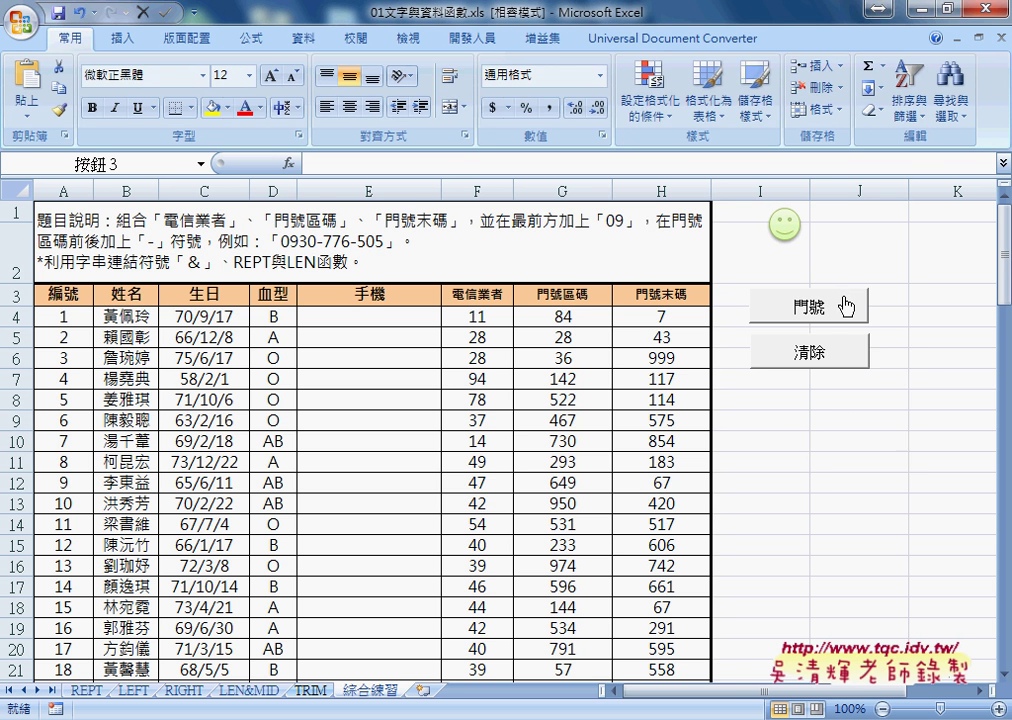
- Delete the old 門號 and 清除 buttons, then click the smiley to fill 手機 with phone numbers
{"action": "key", "text": "Escape"}
{"action": "left_click", "coordinate": [842, 357], "text": "ctrl"}
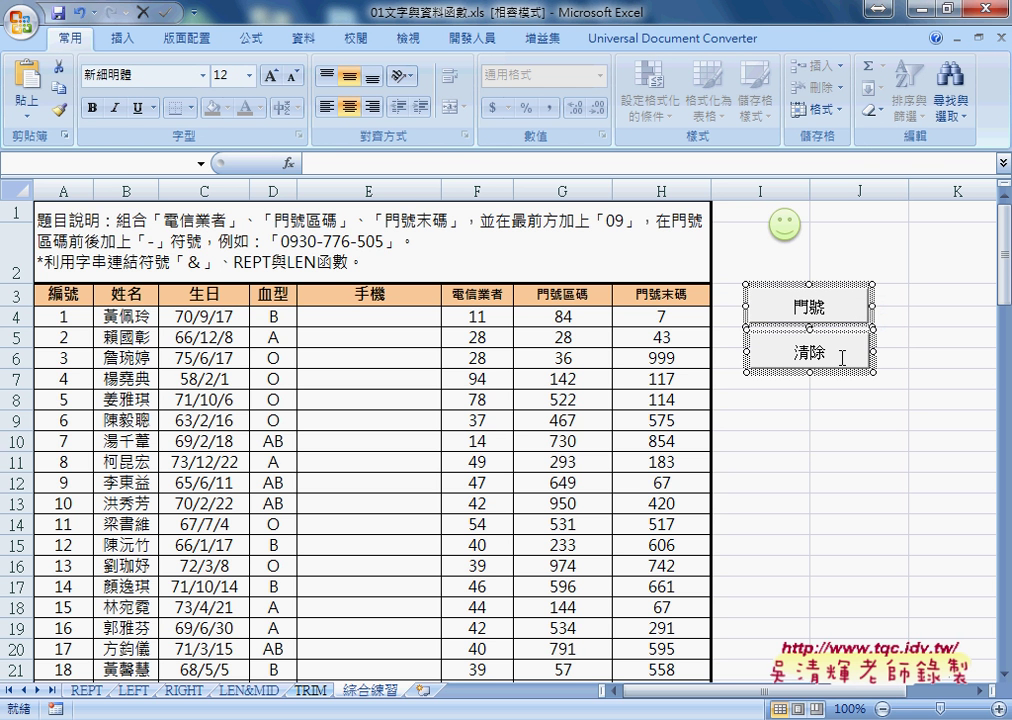
{"action": "key", "text": "Escape"}
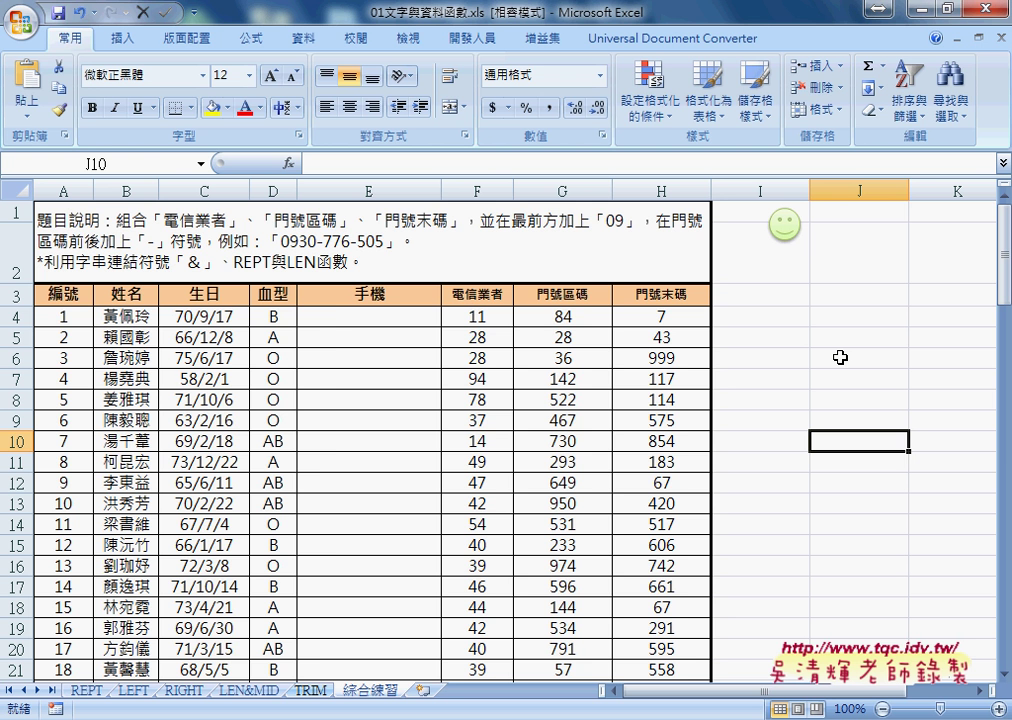
{"action": "left_click", "coordinate": [790, 234]}
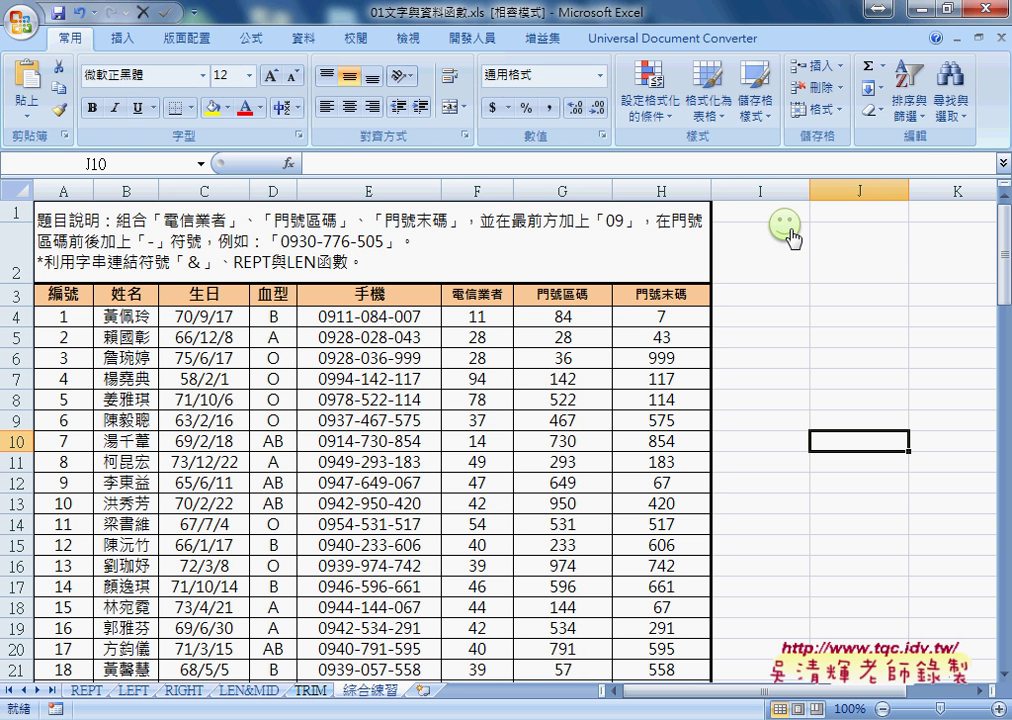
- Draw a multiply X shape below the smiley with a pink-red shape style
{"action": "left_click", "coordinate": [123, 39]}
{"action": "left_click", "coordinate": [217, 112]}
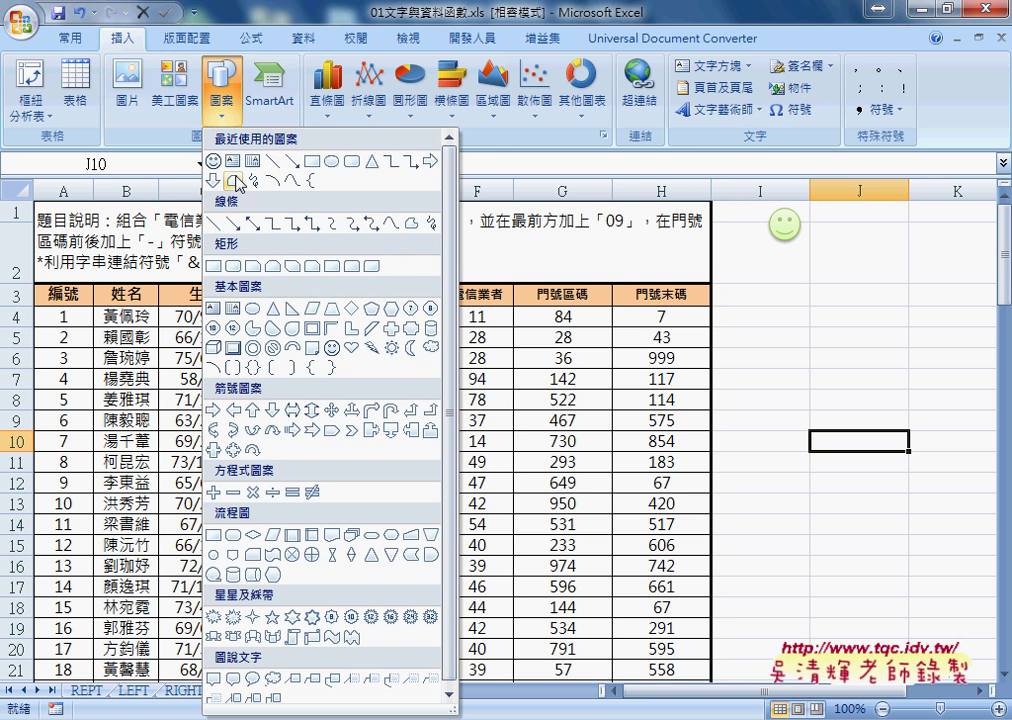
{"action": "left_click", "coordinate": [252, 492]}
{"action": "left_click_drag", "start_coordinate": [773, 250], "coordinate": [815, 300]}
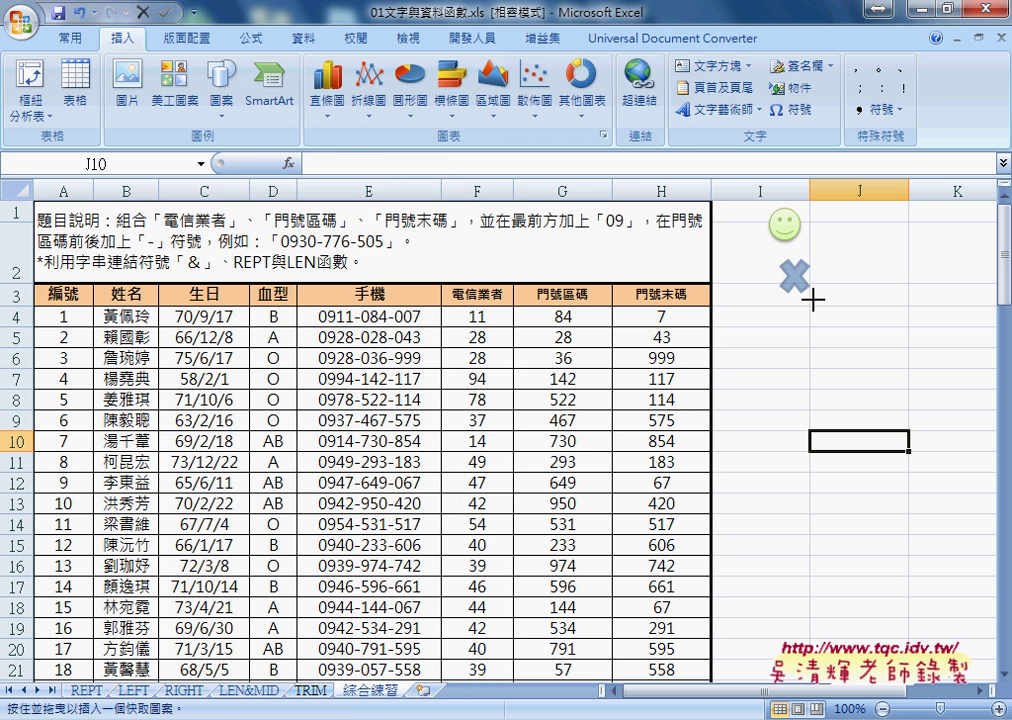
{"action": "left_click", "coordinate": [365, 110]}
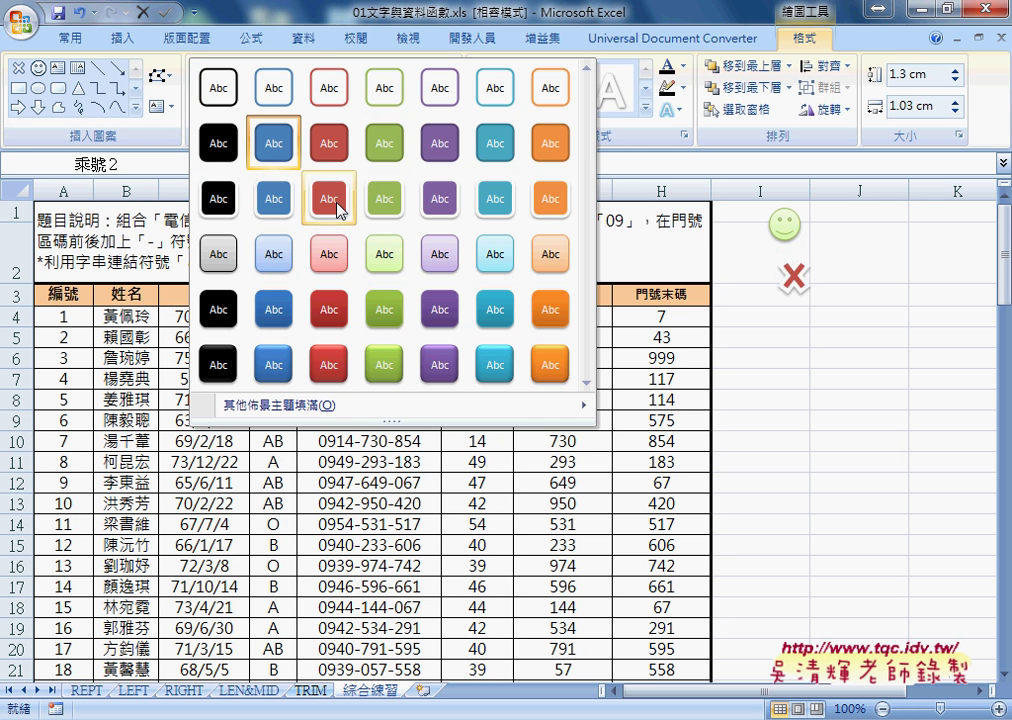
{"action": "left_click", "coordinate": [324, 268]}
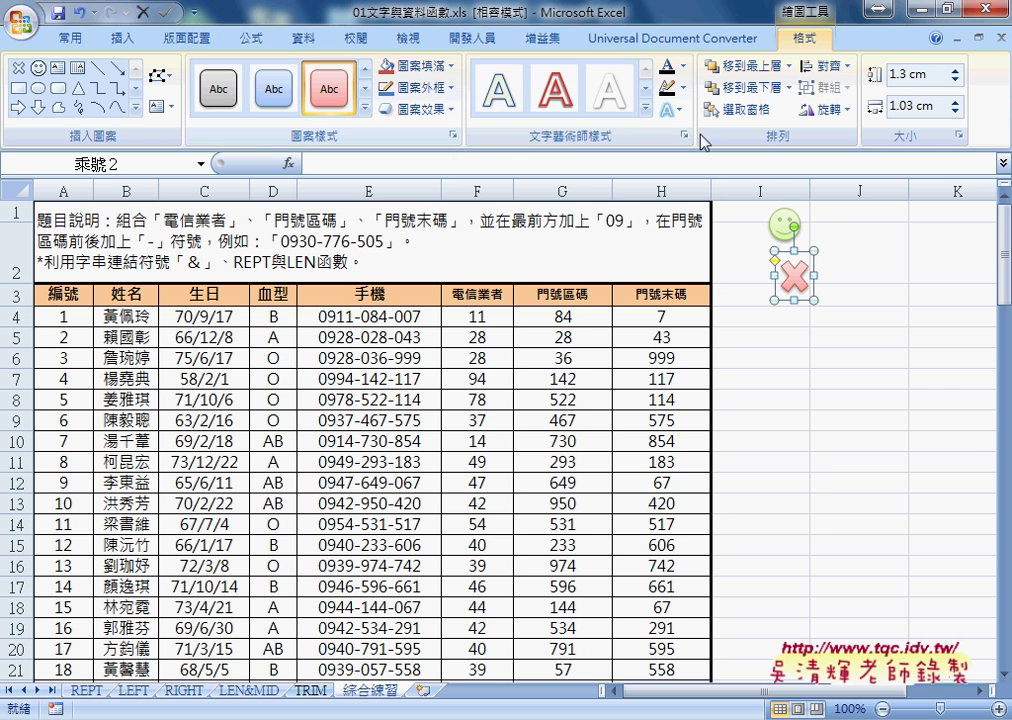
{"action": "left_click_drag", "start_coordinate": [796, 285], "coordinate": [788, 290]}
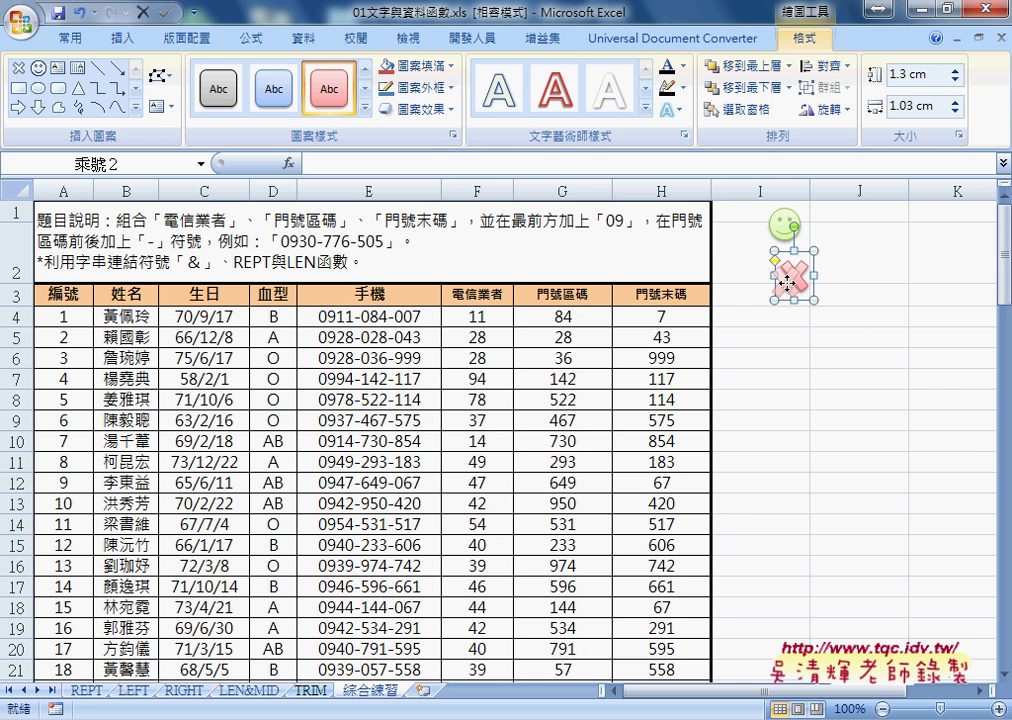
- Assign the 清除 macro to the X shape and click it to clear 手機
{"action": "right_click", "coordinate": [790, 291]}
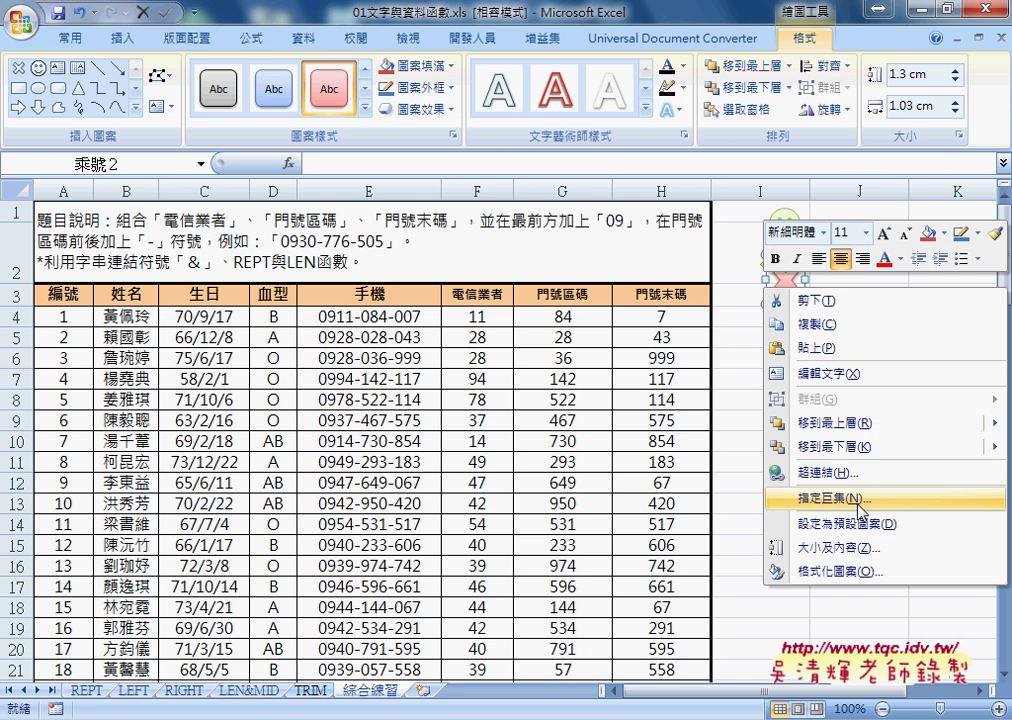
{"action": "left_click", "coordinate": [858, 498]}
{"action": "left_click", "coordinate": [575, 200]}
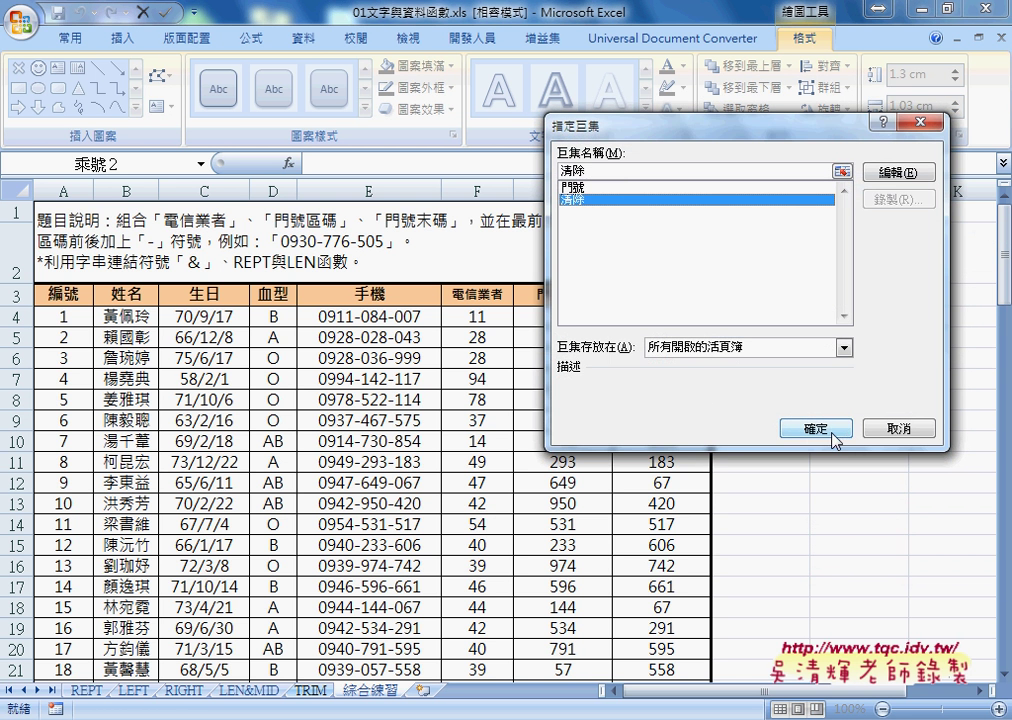
{"action": "left_click", "coordinate": [815, 428]}
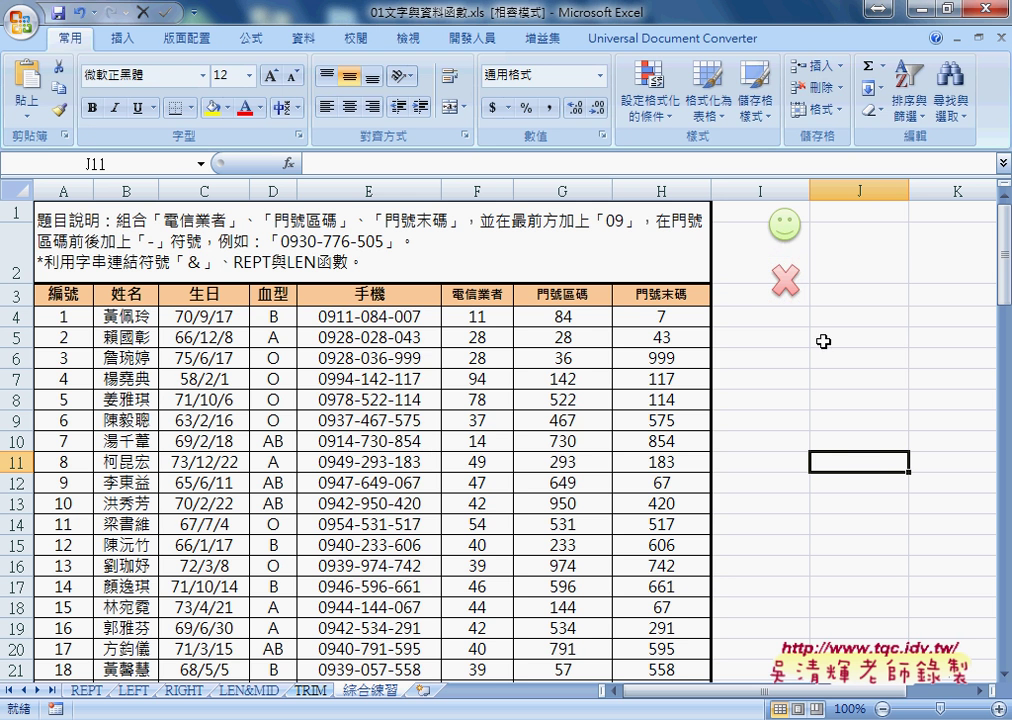
{"action": "left_click", "coordinate": [785, 272]}
- Test the smiley and X shapes, review the macro code in Visual Basic, then show the insertable controls
{"action": "left_click", "coordinate": [785, 245]}
{"action": "left_click", "coordinate": [790, 290]}
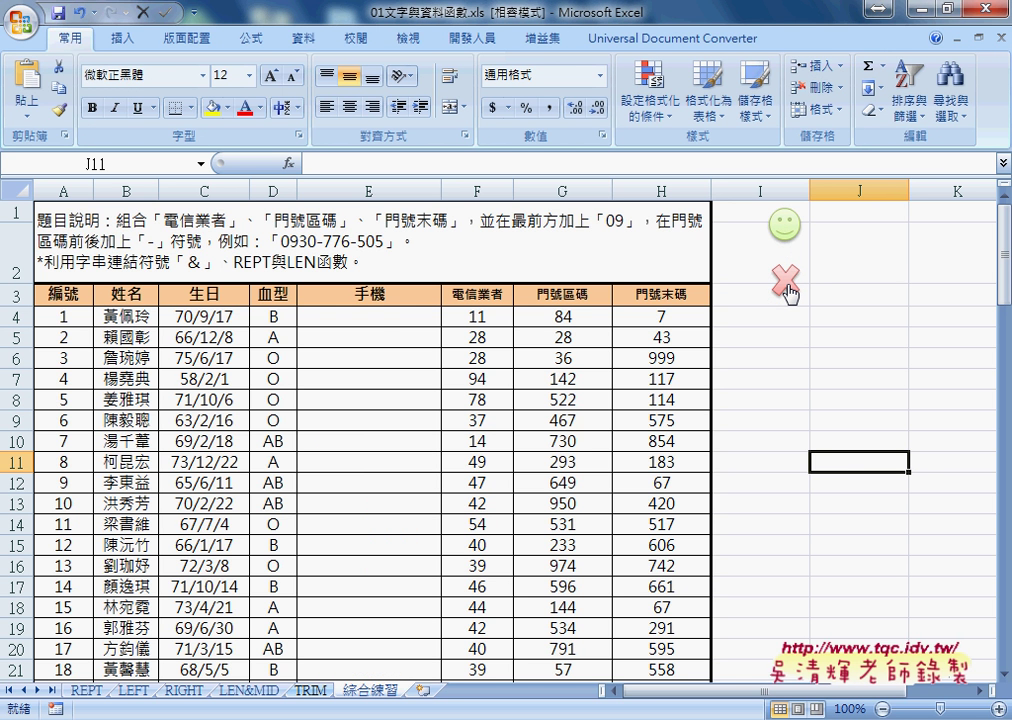
{"action": "left_click", "coordinate": [472, 39]}
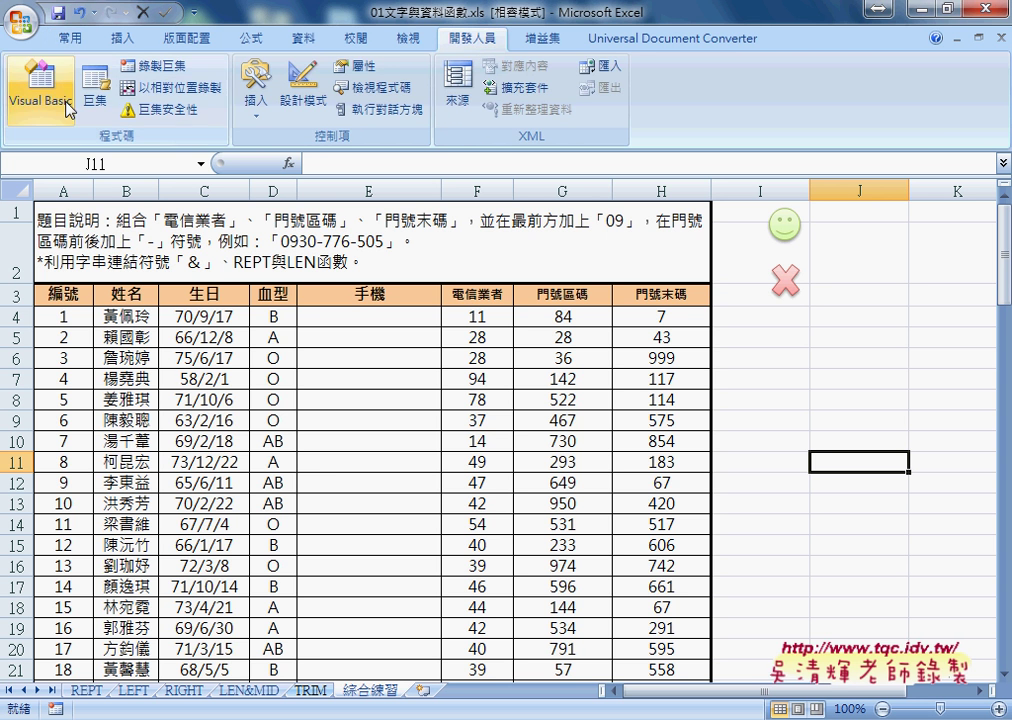
{"action": "left_click", "coordinate": [32, 75]}
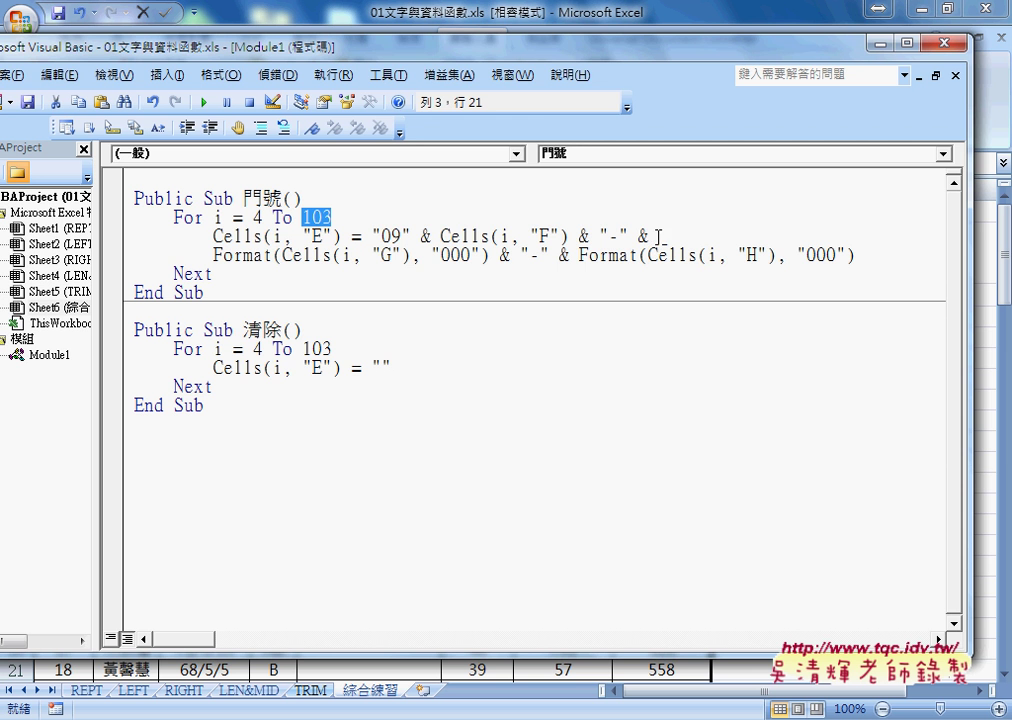
{"action": "left_click", "coordinate": [391, 75]}
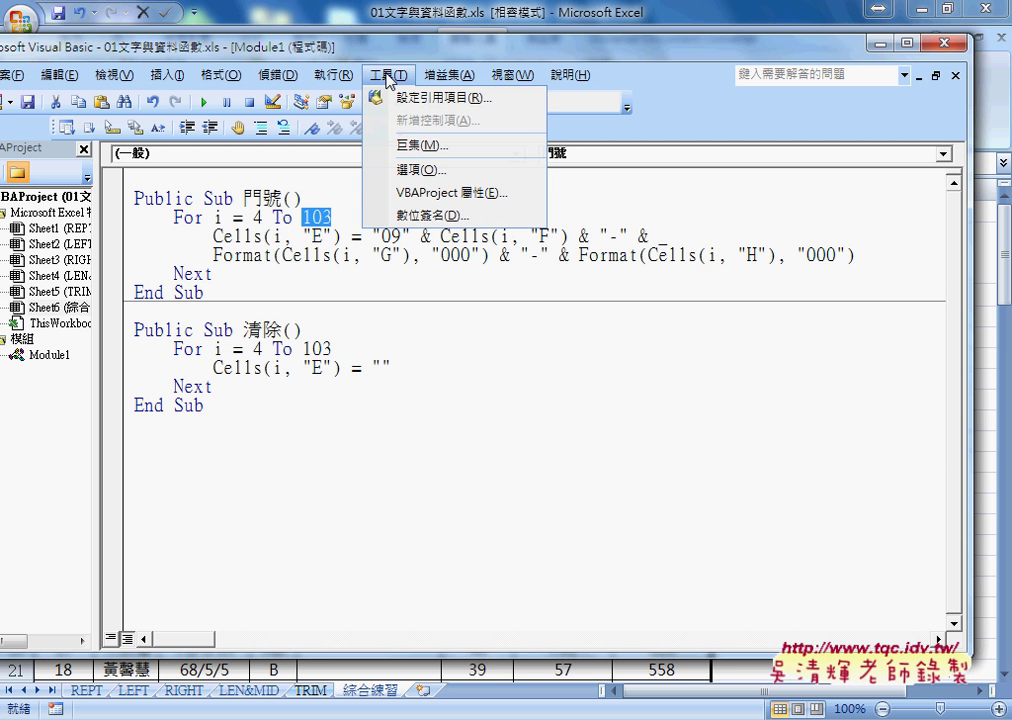
{"action": "left_click", "coordinate": [474, 147]}
{"action": "left_click", "coordinate": [880, 43]}
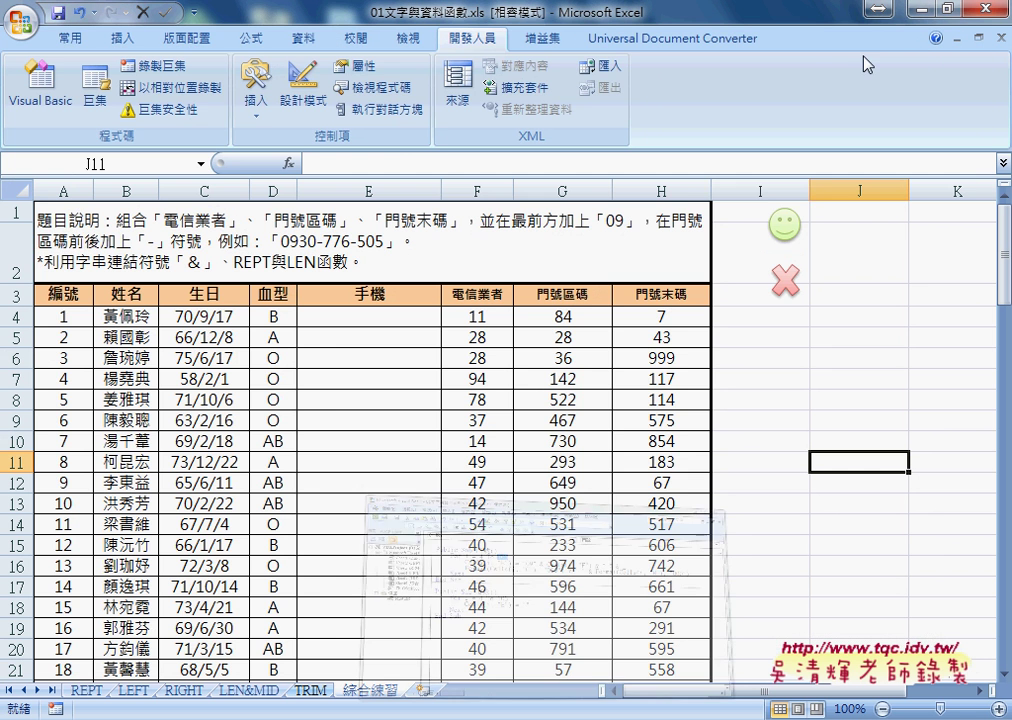
{"action": "left_click", "coordinate": [258, 100]}
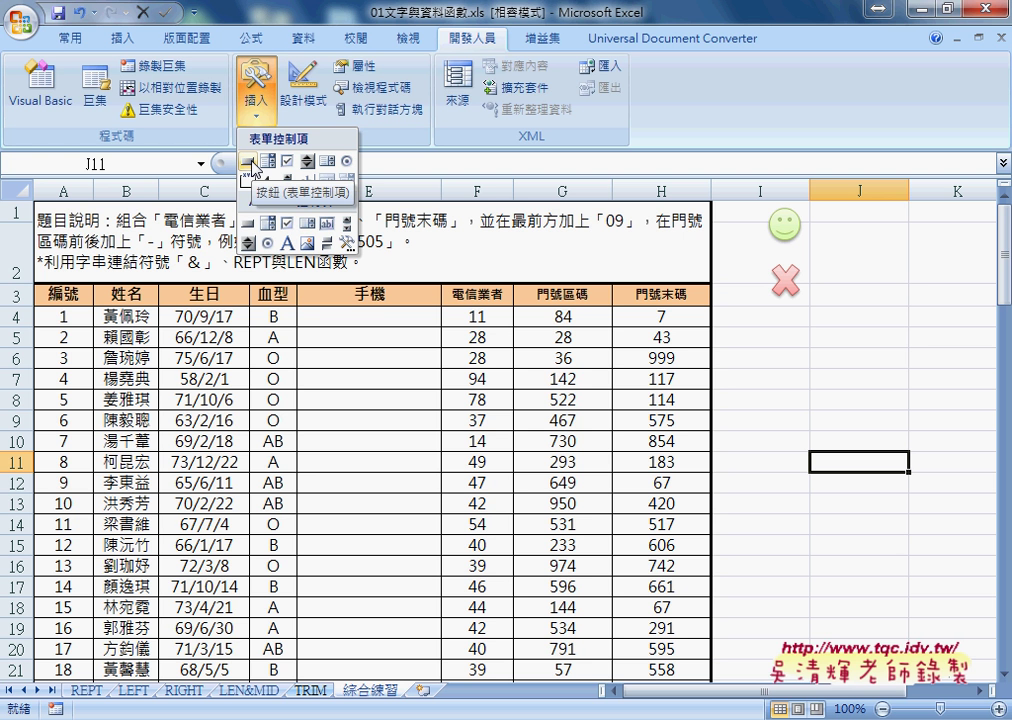